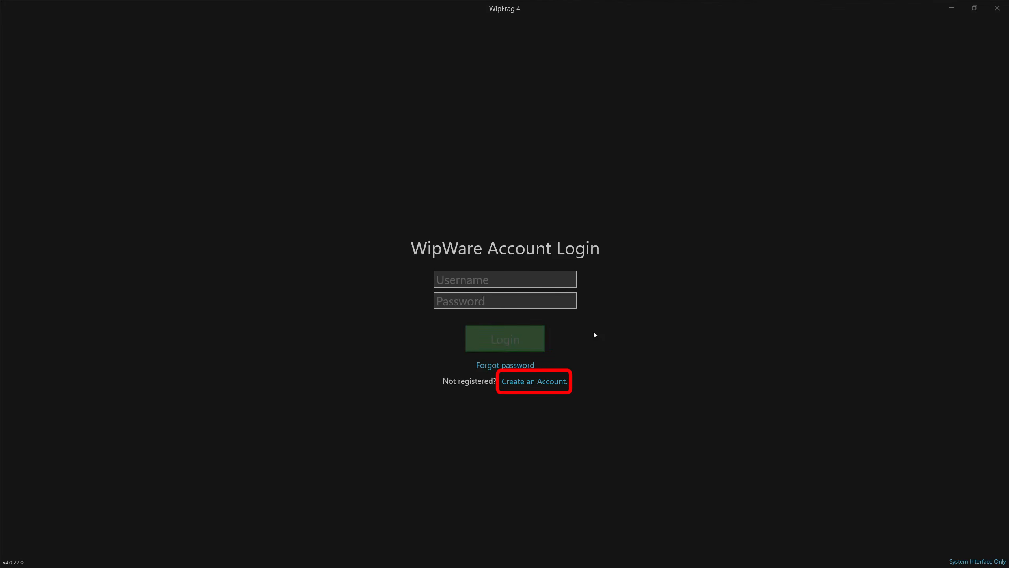
Sign in to the WipWare account with the account username and password
left_click(523, 383)
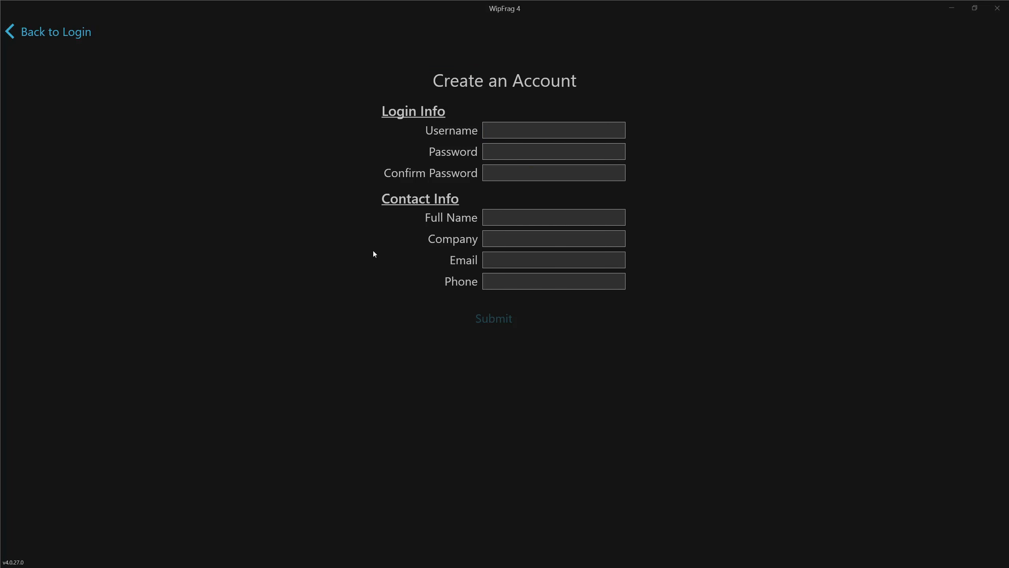
left_click(83, 39)
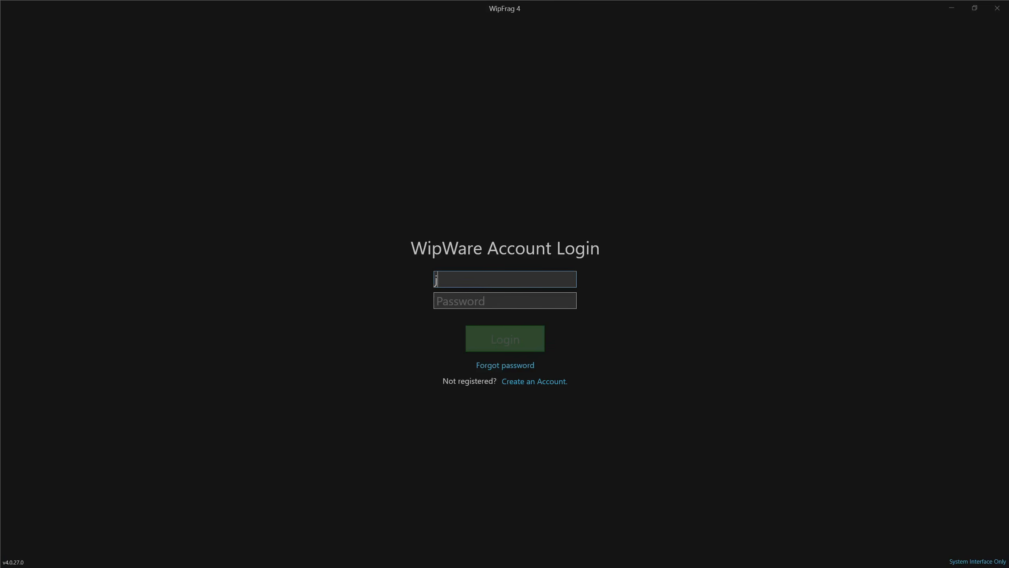
type("john.doe")
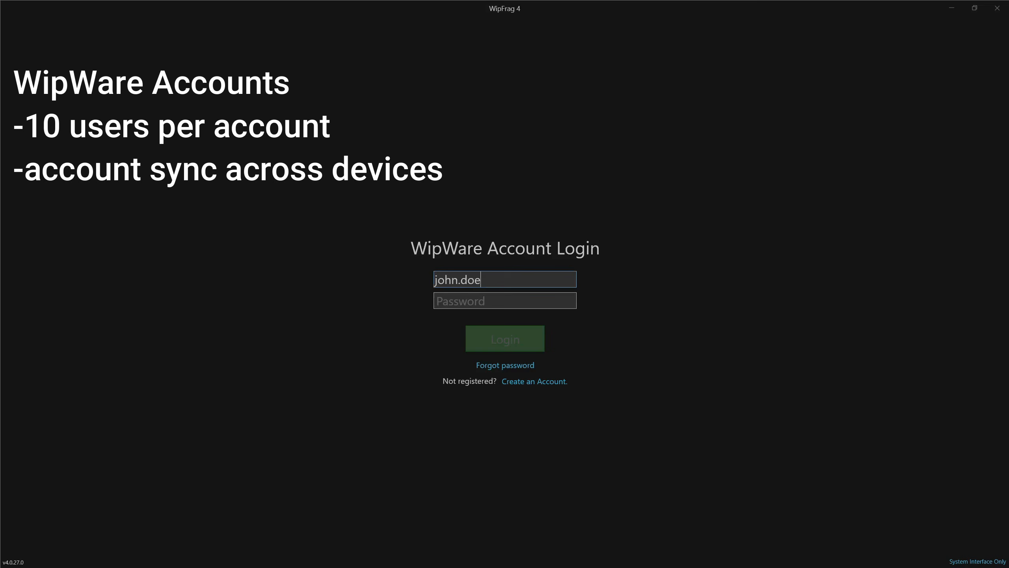
key("Tab")
type("password1")
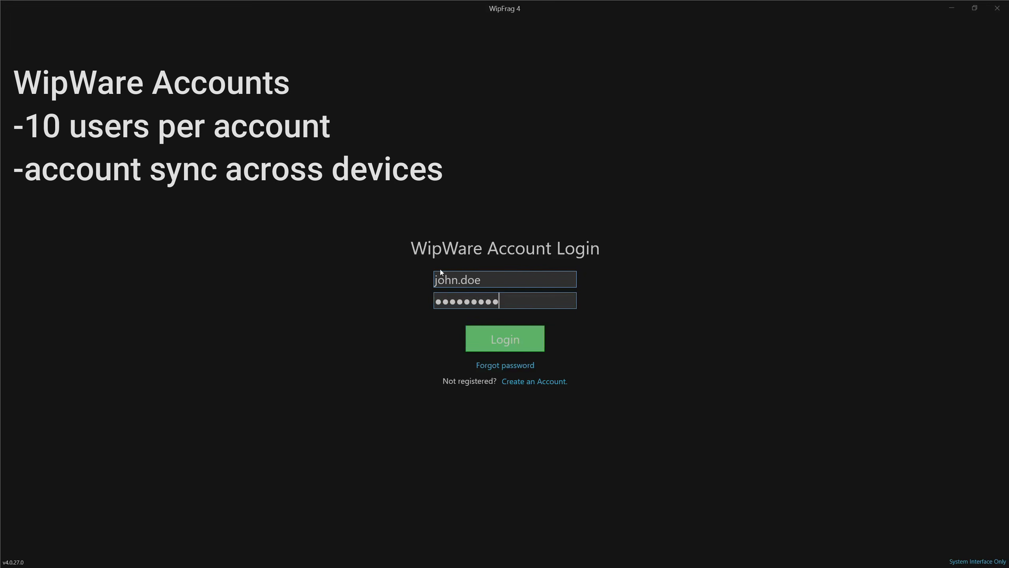
left_click(493, 337)
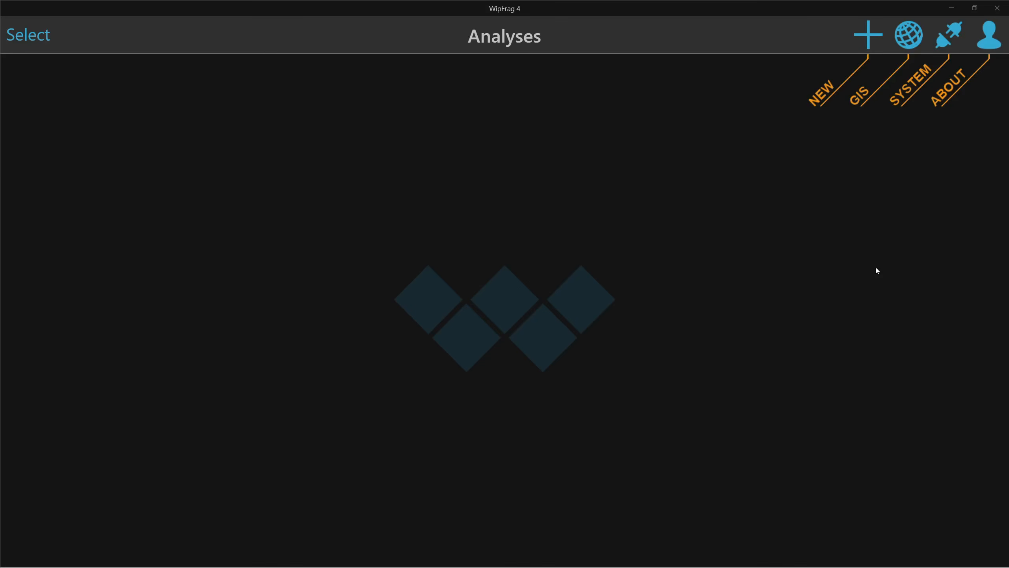
Review the application settings, keeping English language and the Dark style
left_click(998, 42)
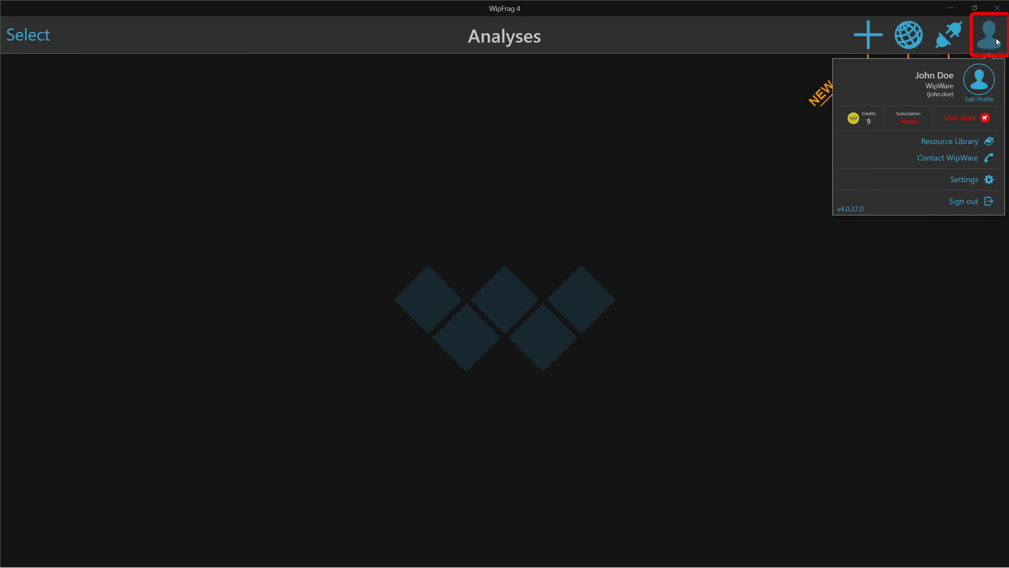
left_click(962, 183)
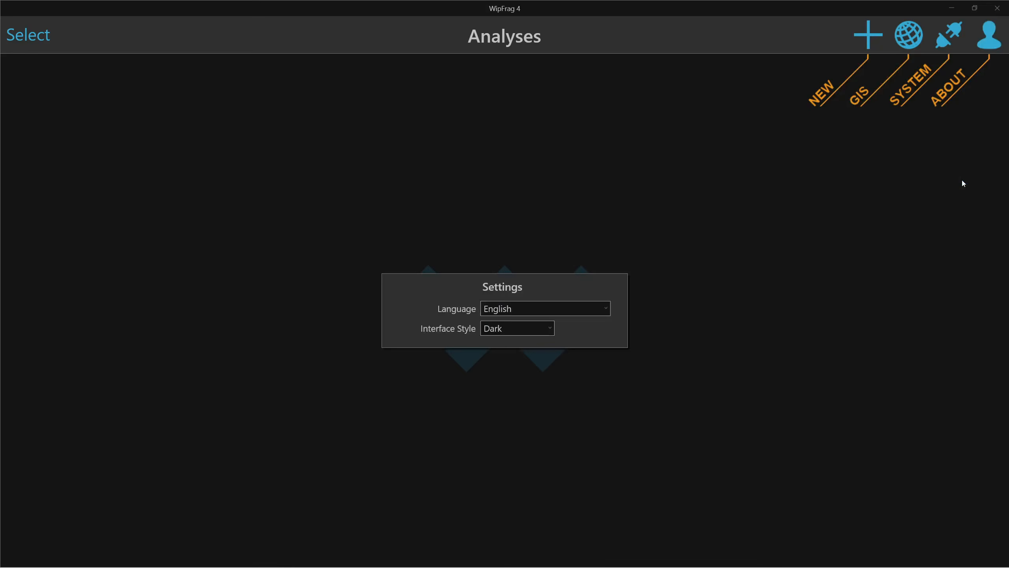
left_click(530, 311)
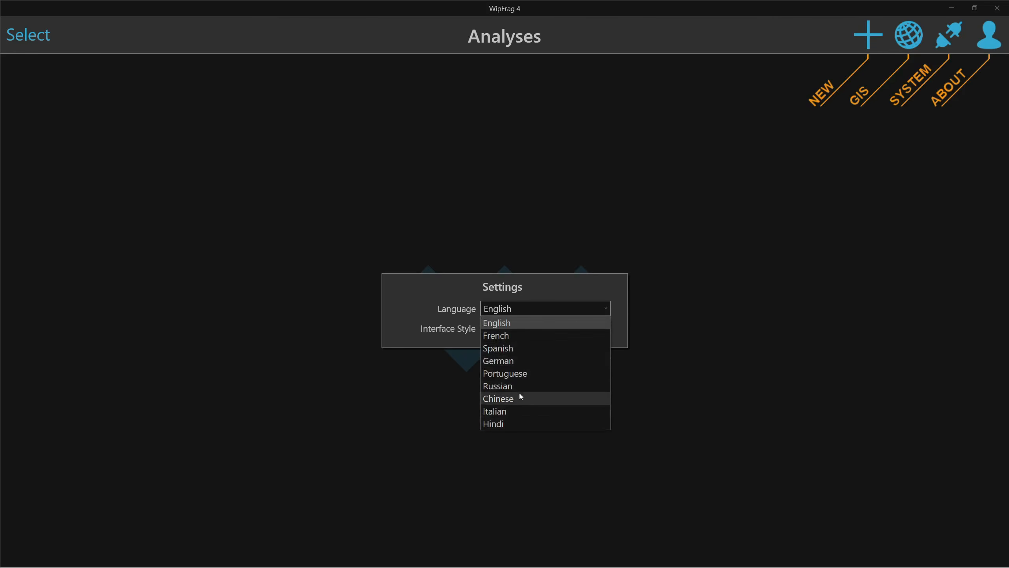
left_click(529, 321)
left_click(522, 327)
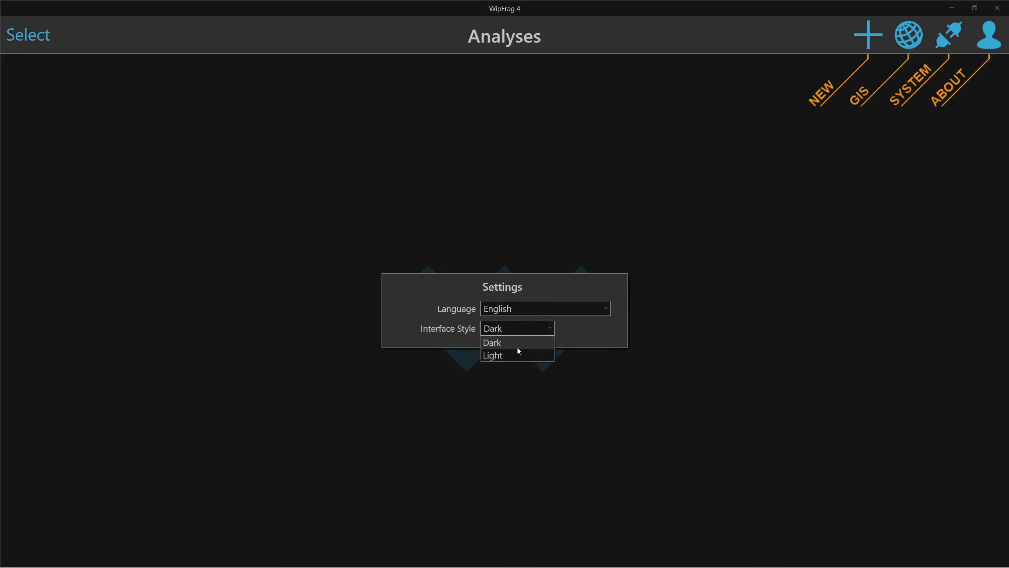
left_click(519, 341)
left_click(662, 326)
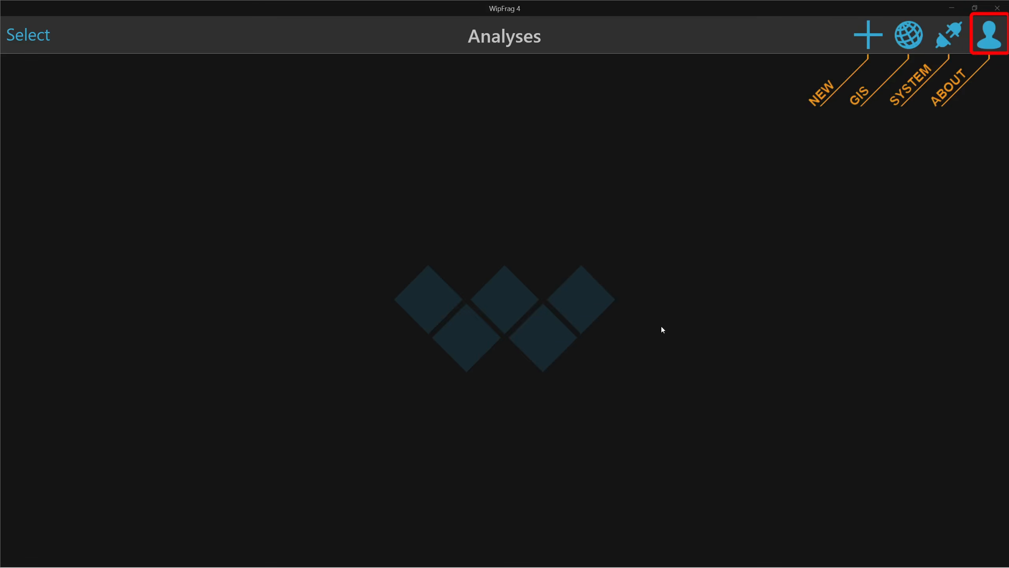
Change the profile colour badge to purple and save the profile
left_click(983, 44)
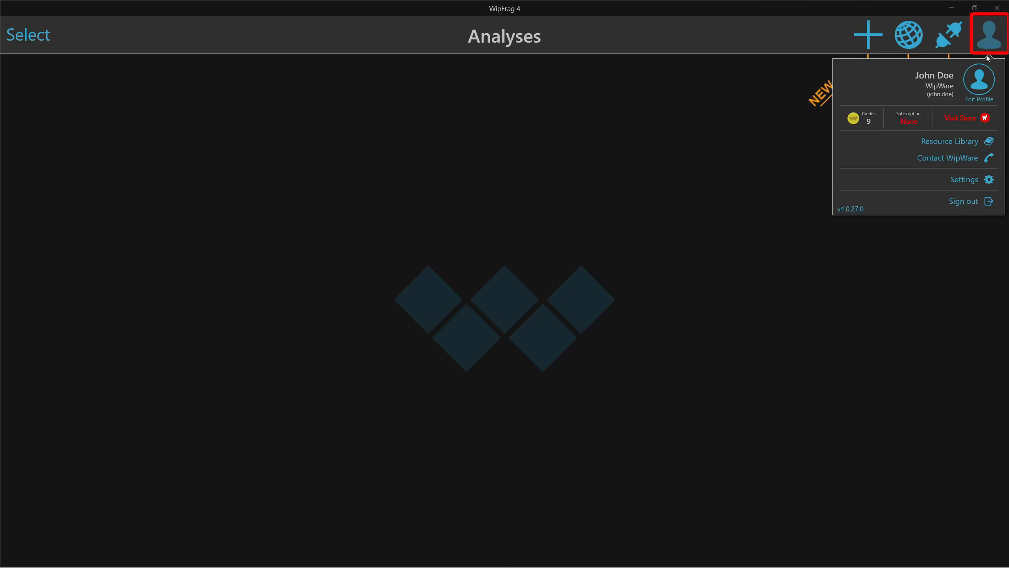
left_click(978, 91)
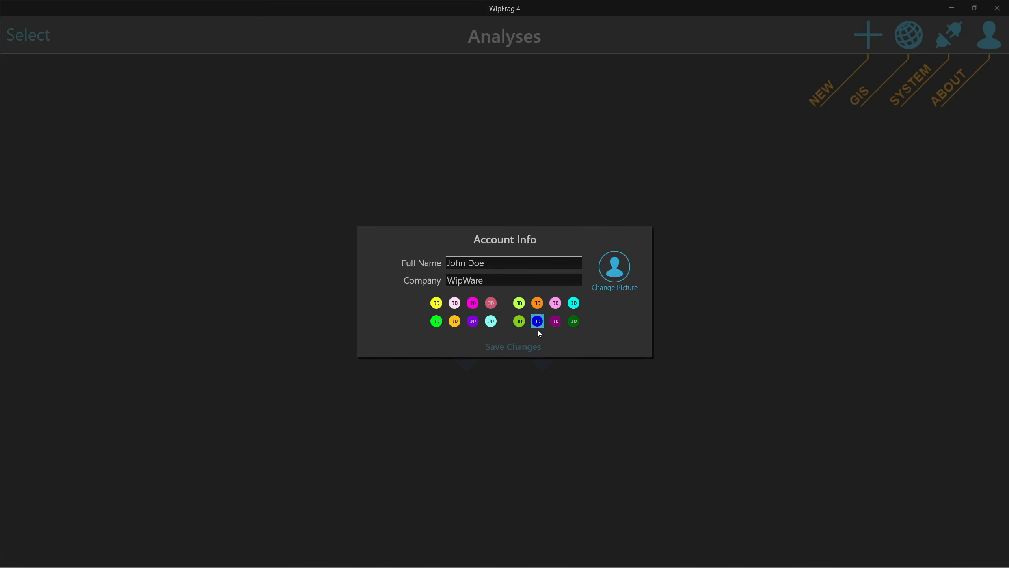
left_click(473, 321)
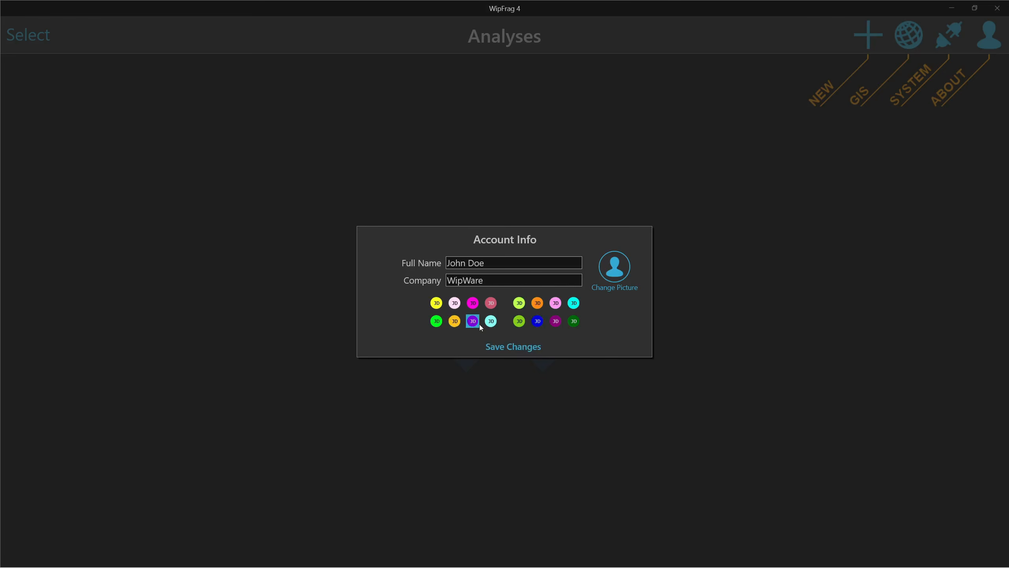
left_click(522, 347)
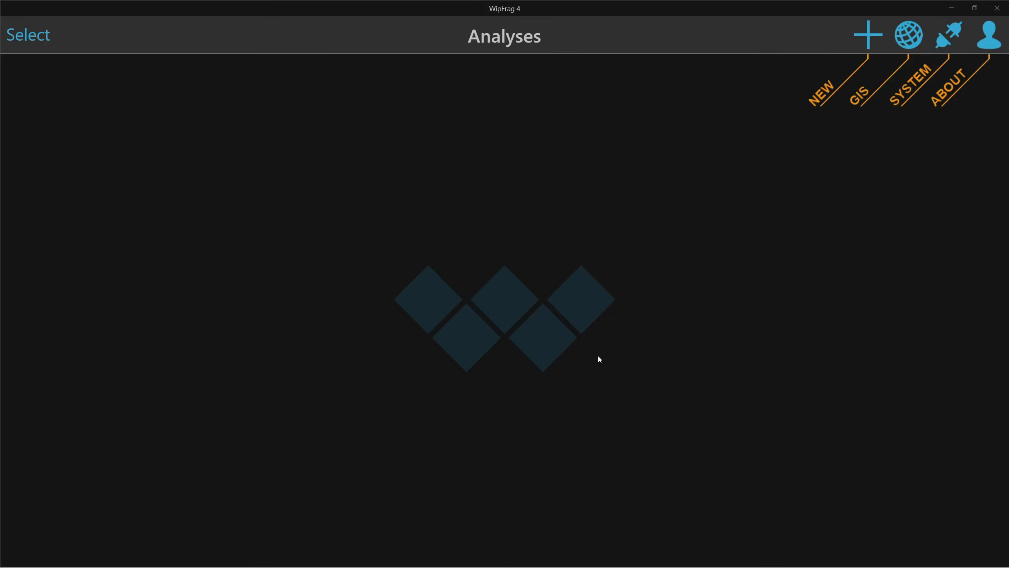
left_click(995, 45)
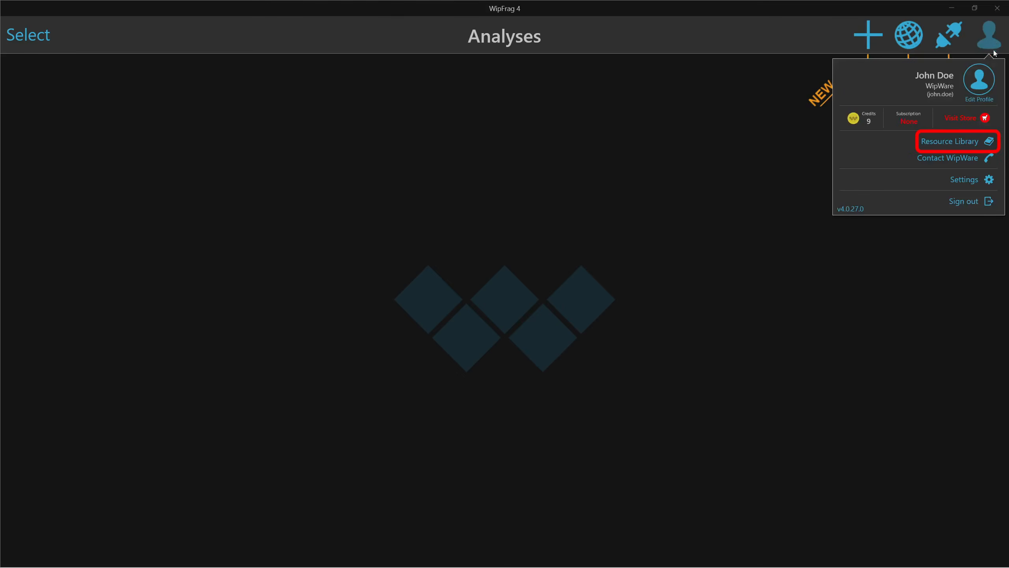
left_click(960, 139)
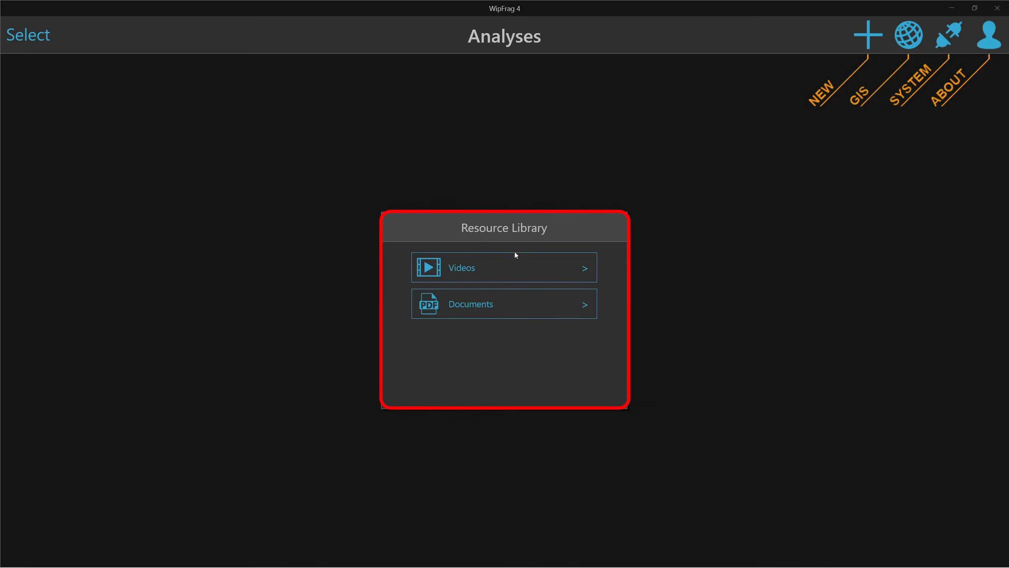
left_click(507, 269)
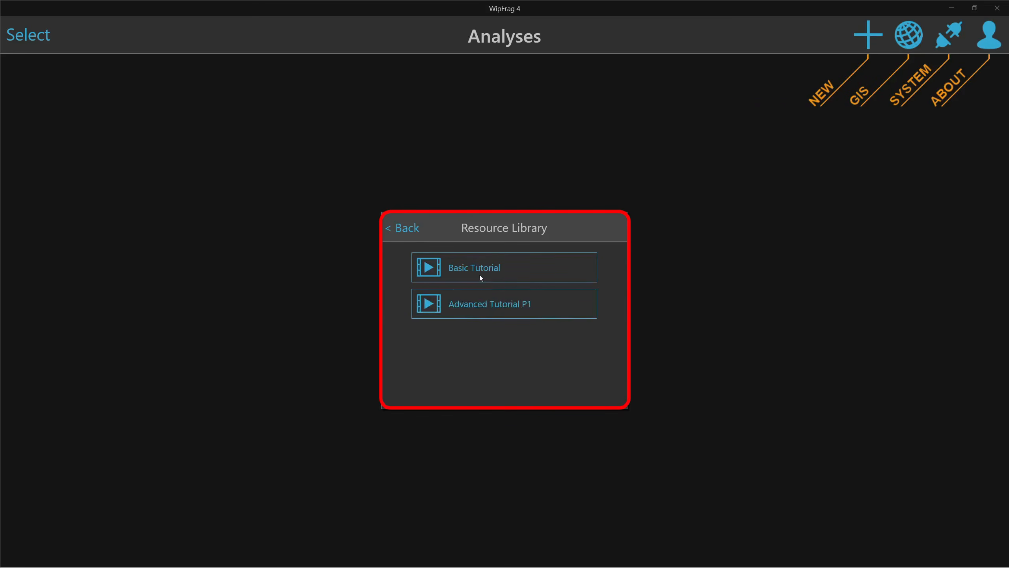
left_click(404, 230)
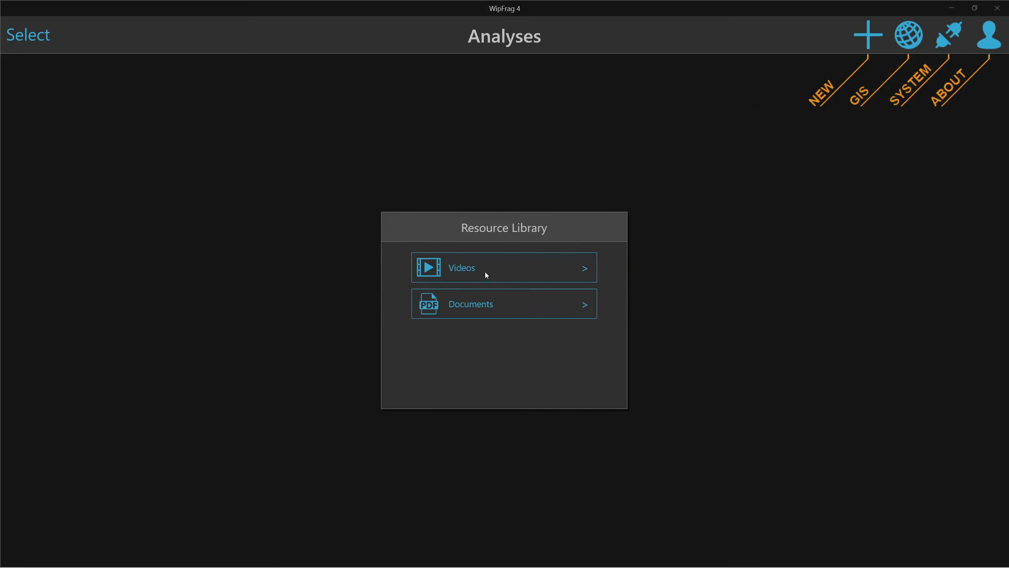
left_click(484, 303)
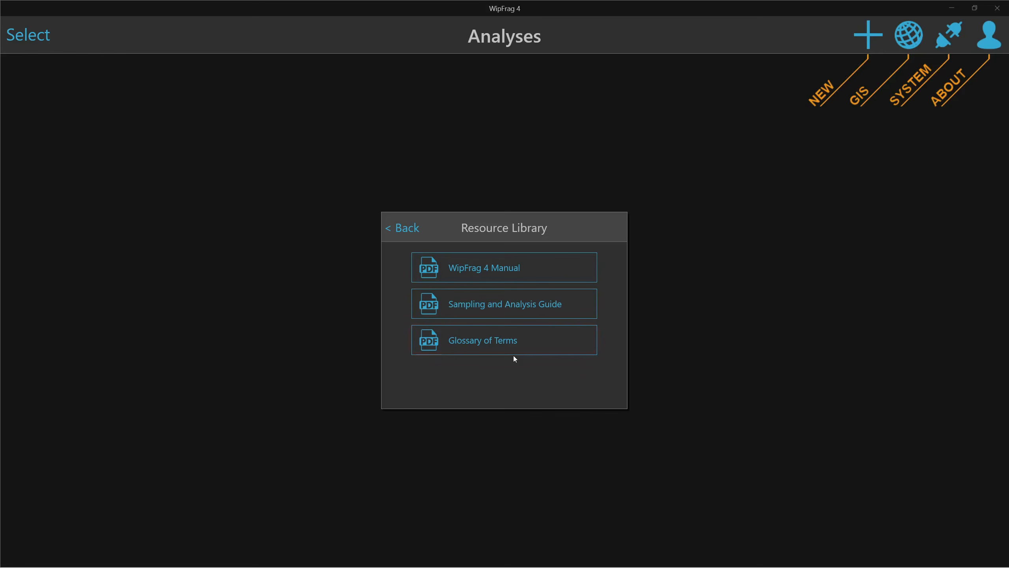
left_click(415, 231)
left_click(678, 175)
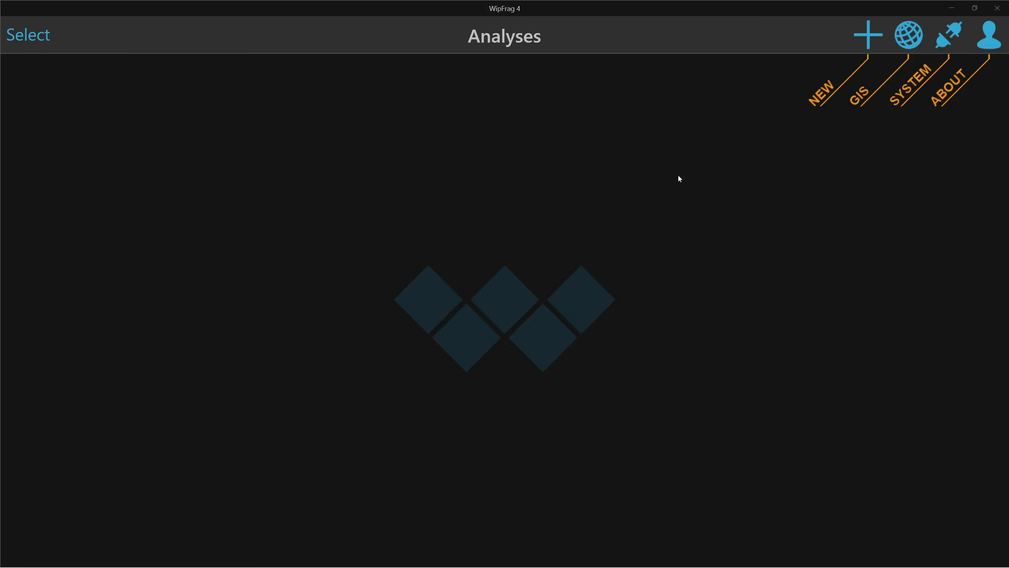
left_click(989, 45)
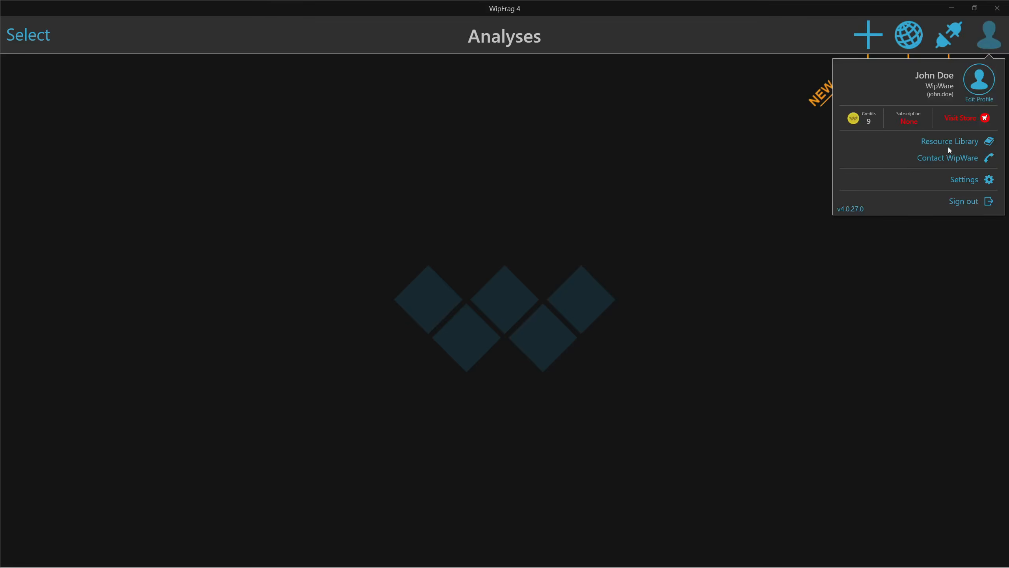
left_click(937, 157)
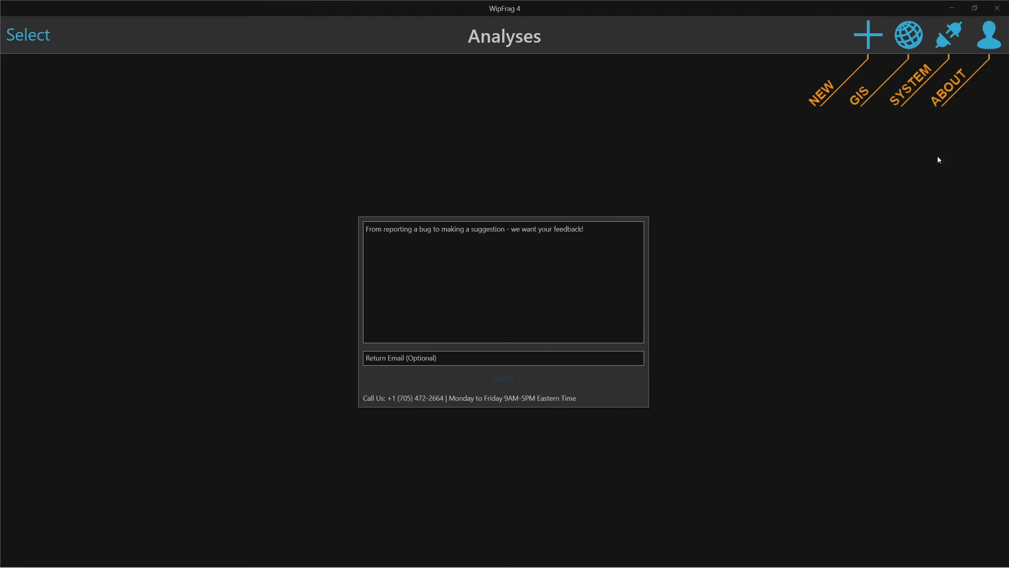
left_click(470, 223)
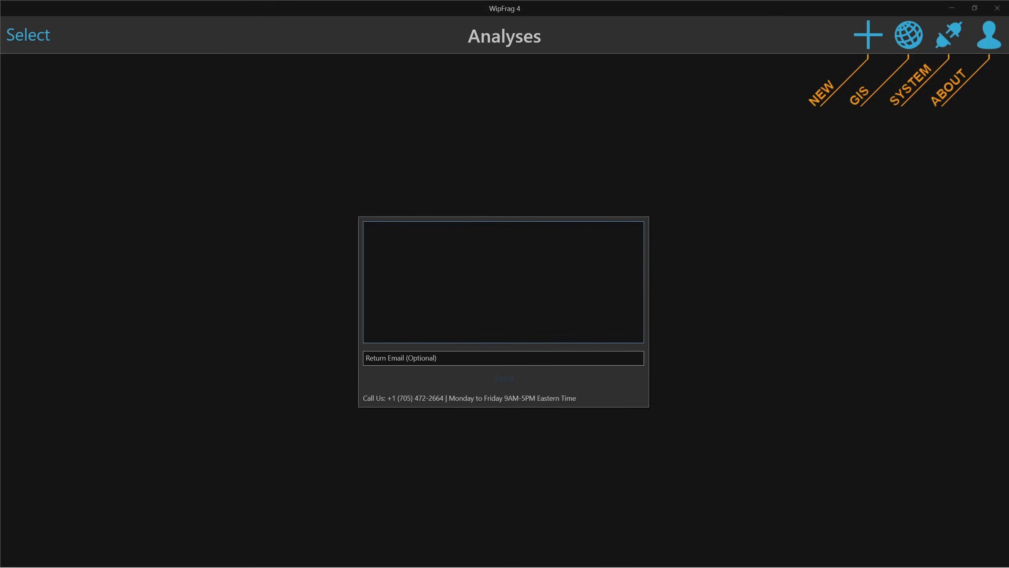
left_click(433, 359)
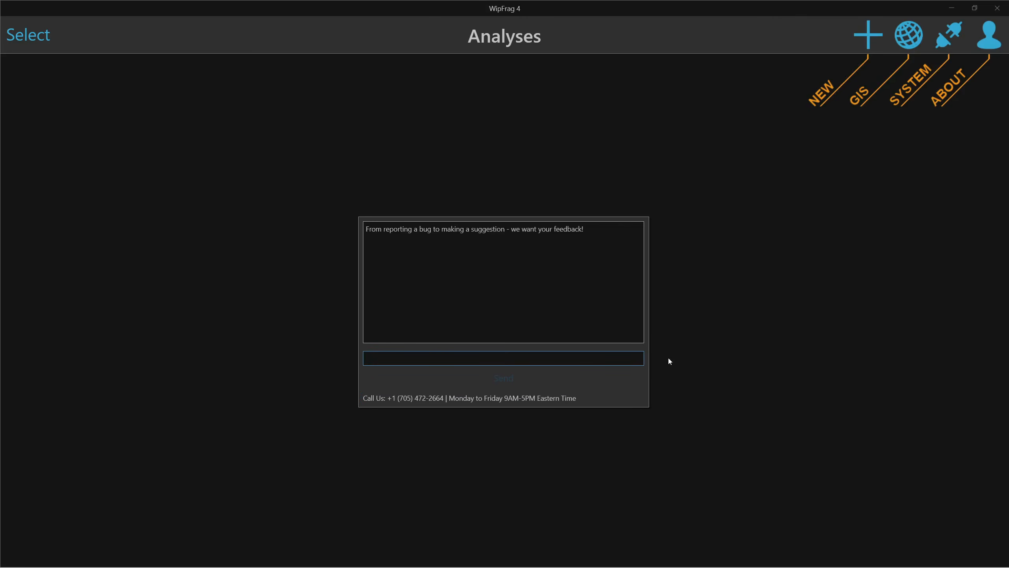
left_click(696, 322)
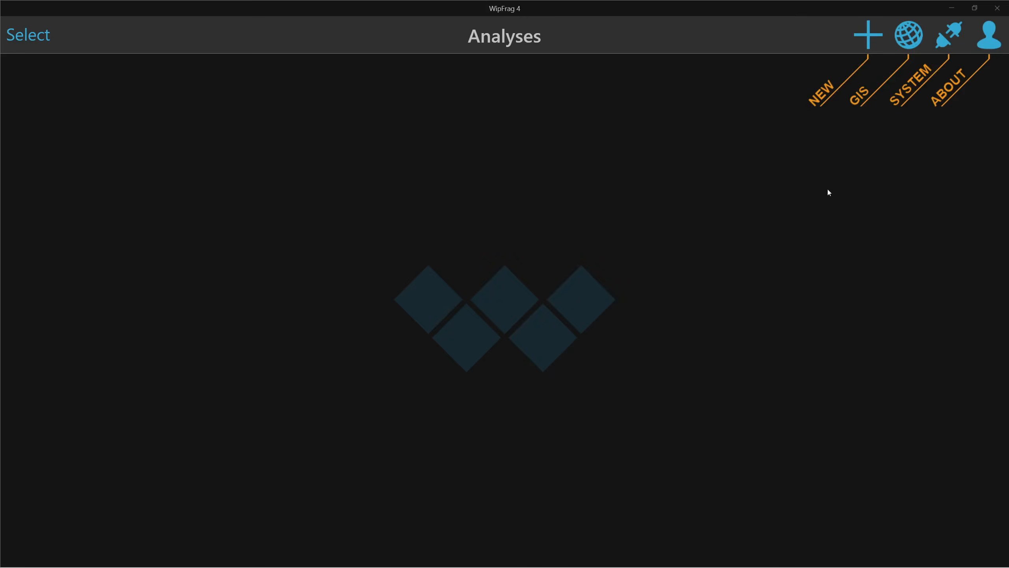
left_click(976, 37)
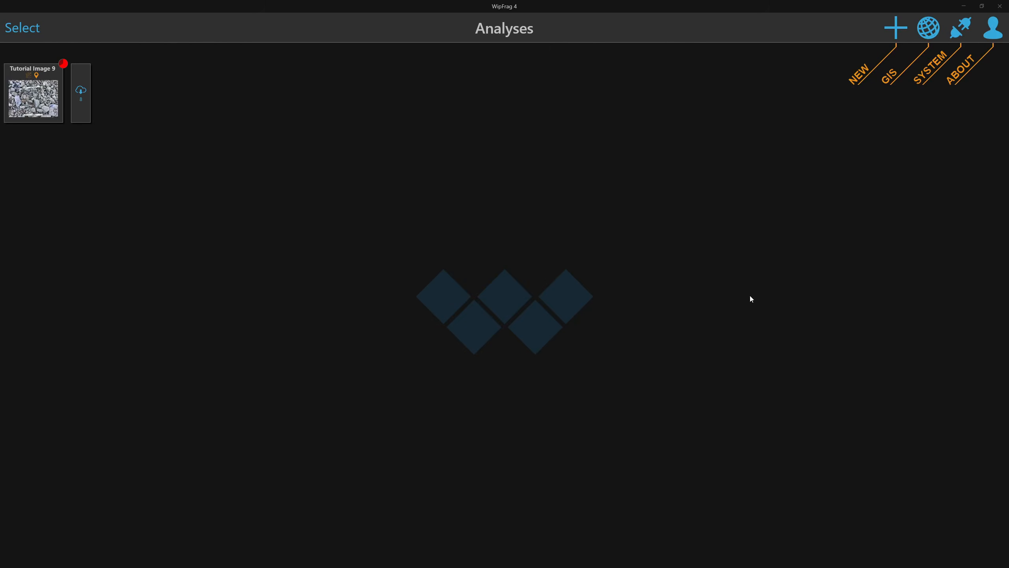
left_click(935, 31)
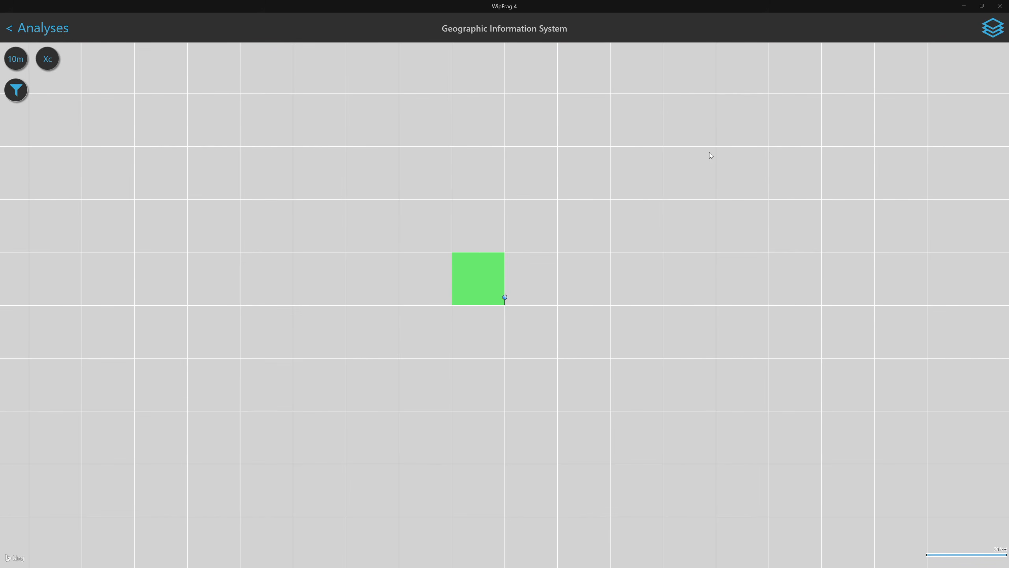
scroll(657, 169, "down", 15)
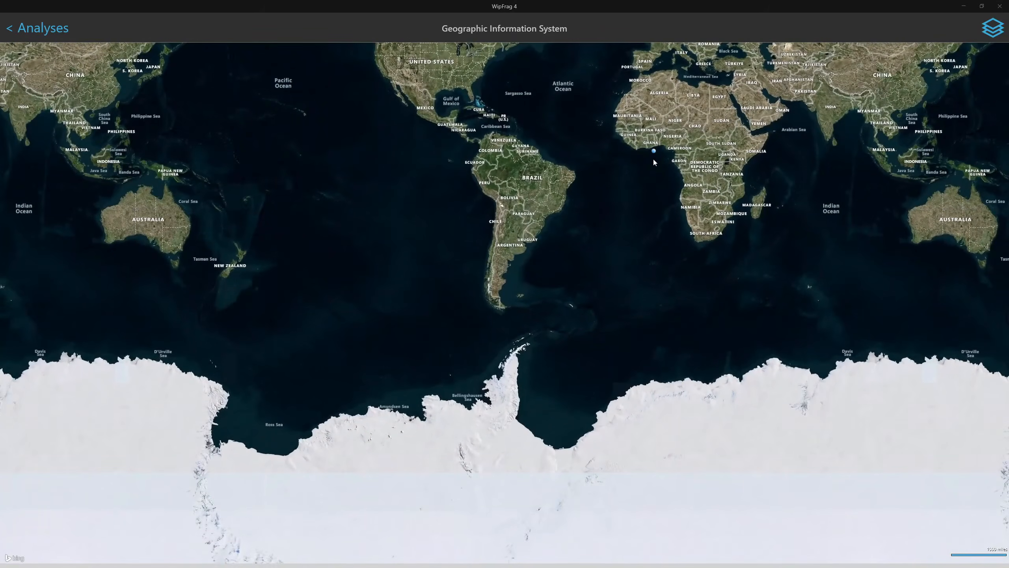
left_click_drag(654, 159, 579, 310)
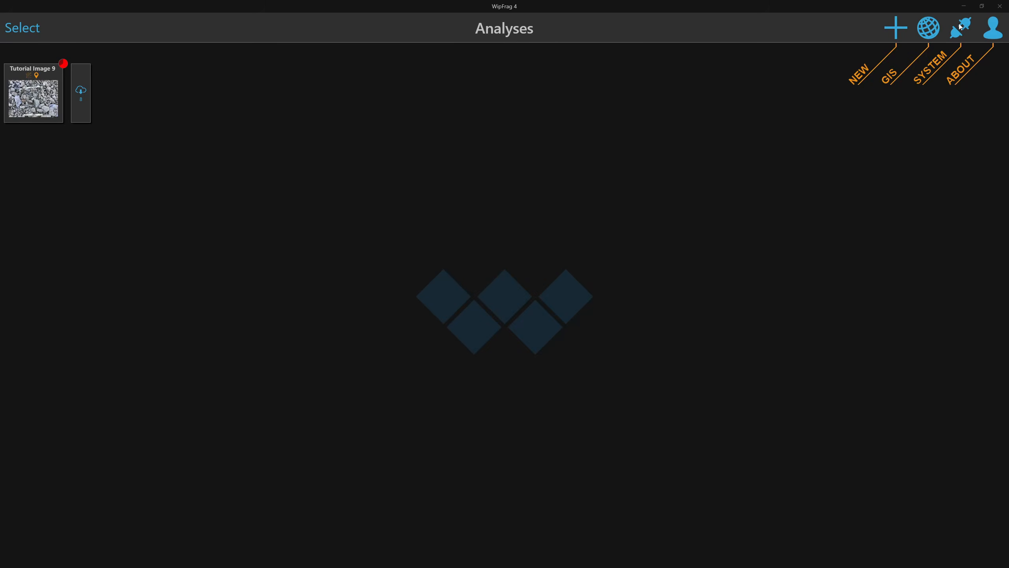
left_click(961, 27)
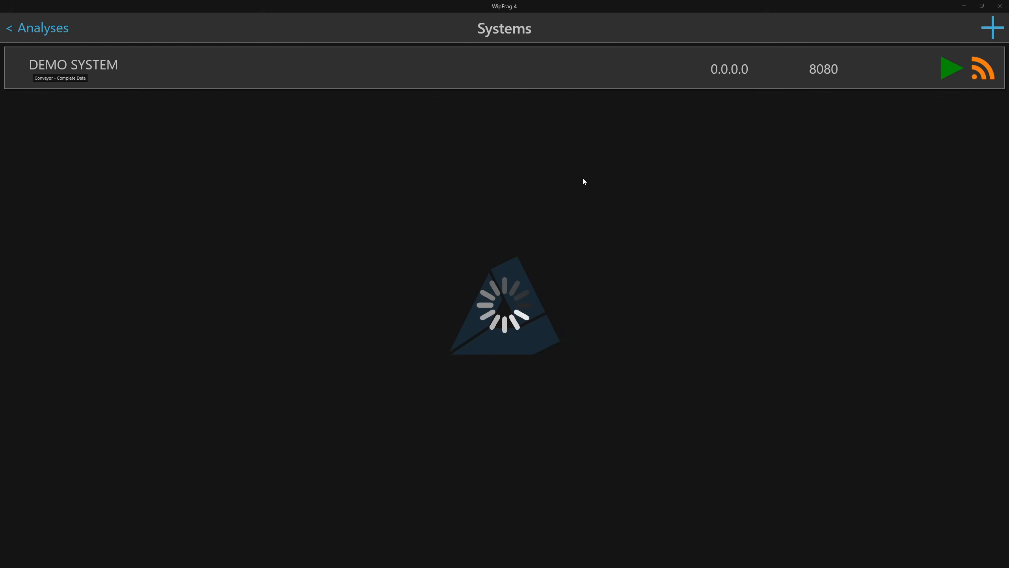
left_click(171, 70)
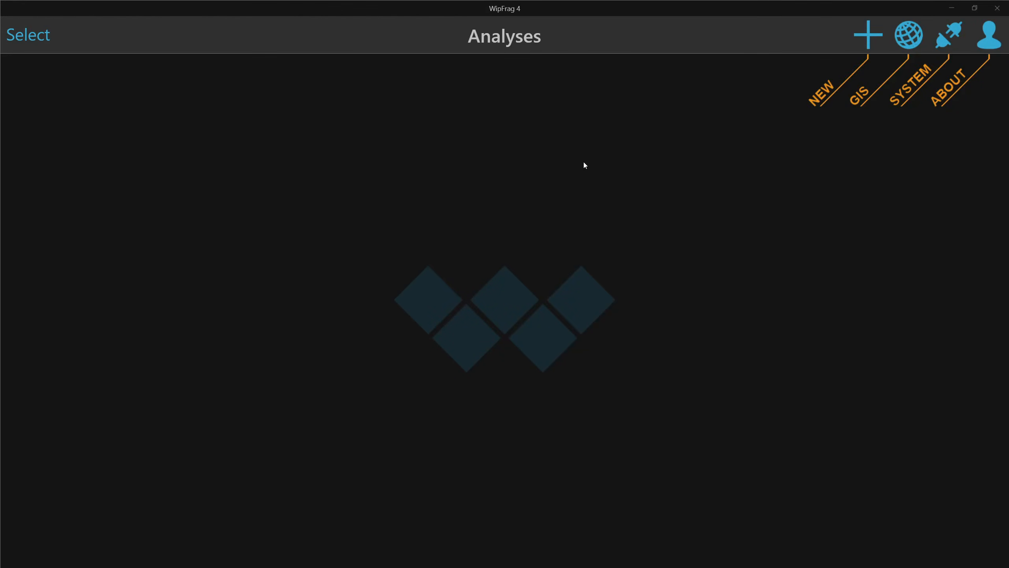
Open Tutorial Image 9 from the Demo images folder as a new analysis
left_click(869, 41)
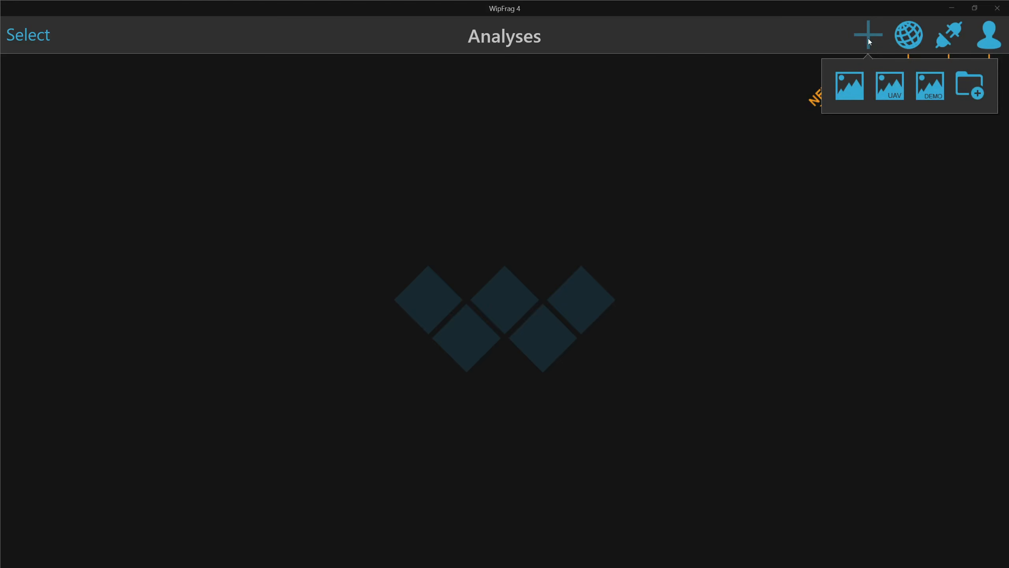
left_click(851, 86)
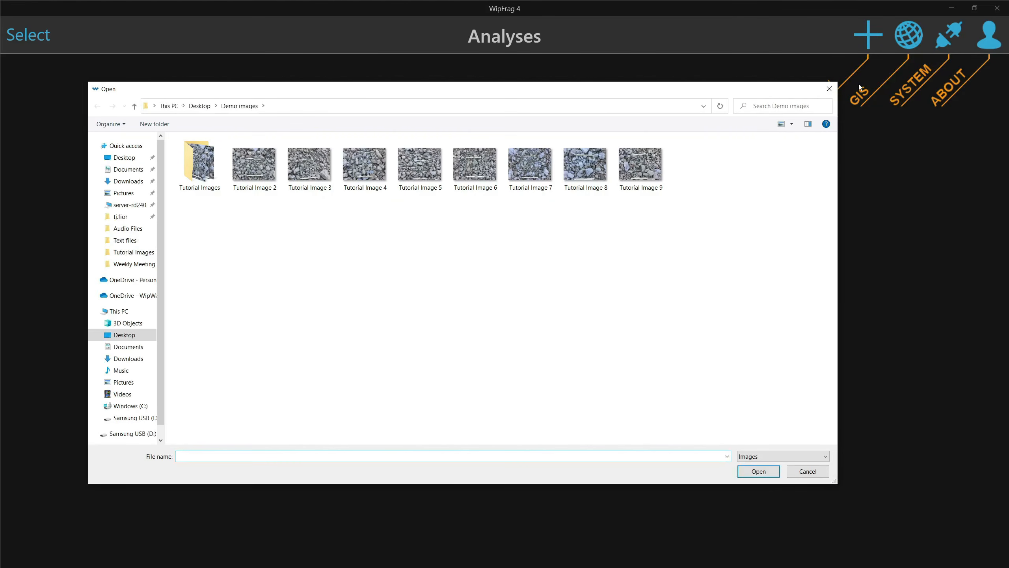
left_click(656, 170)
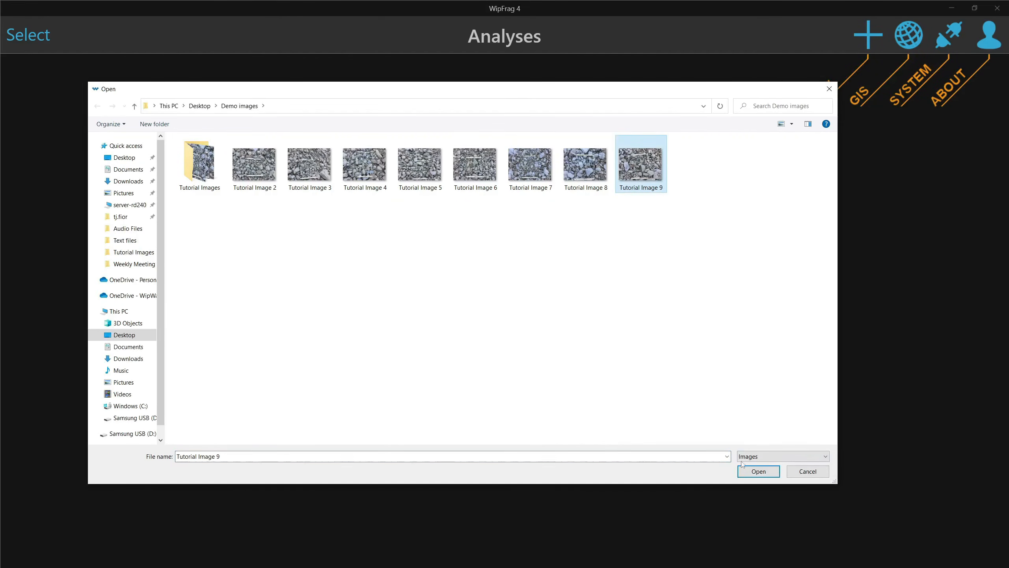
left_click(745, 471)
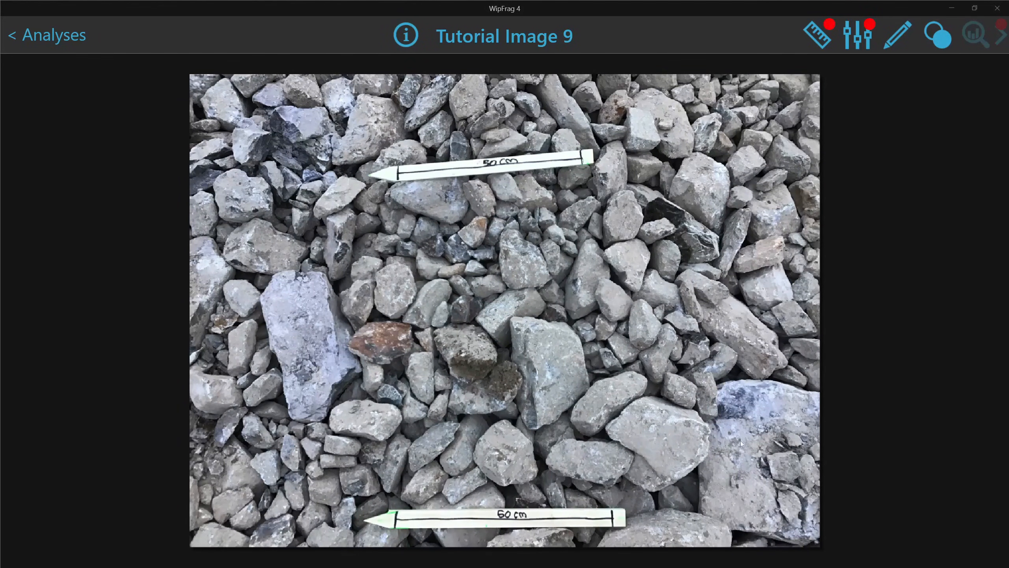
Set the scale type to Dual with 50 cm upper and 60 cm lower lengths
left_click(827, 37)
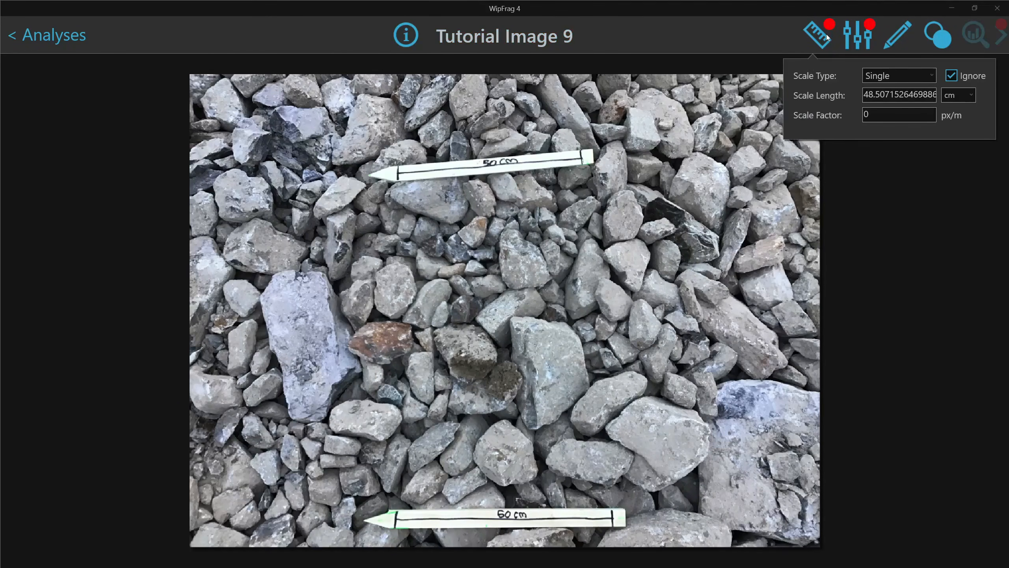
left_click(873, 79)
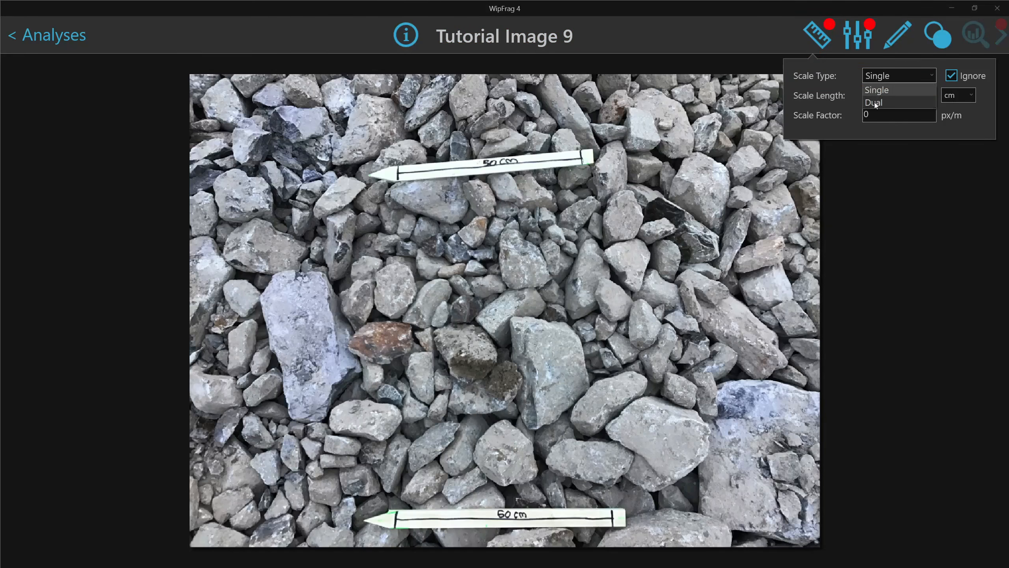
left_click(874, 102)
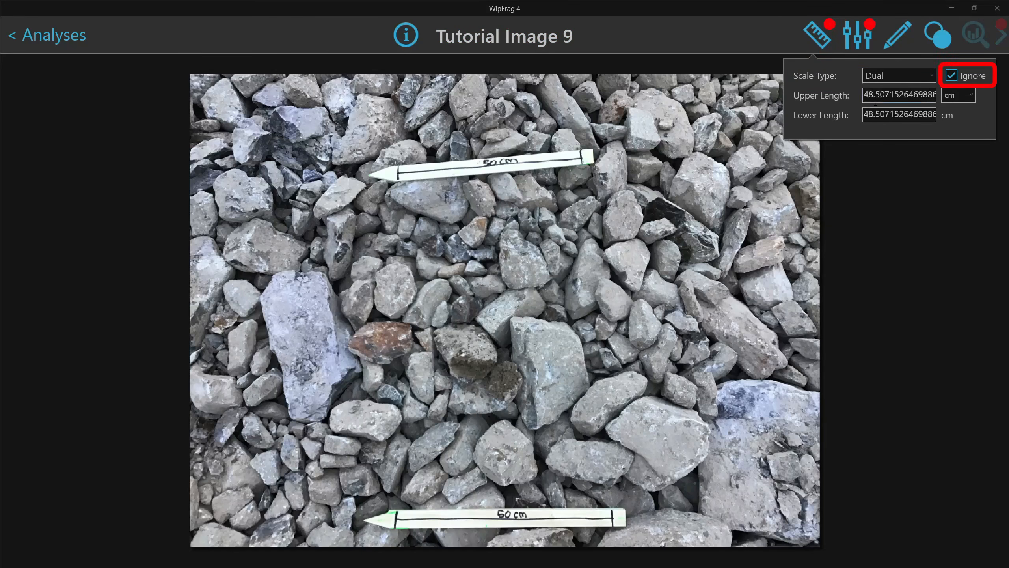
type("50")
key("Tab")
type("60")
left_click(963, 95)
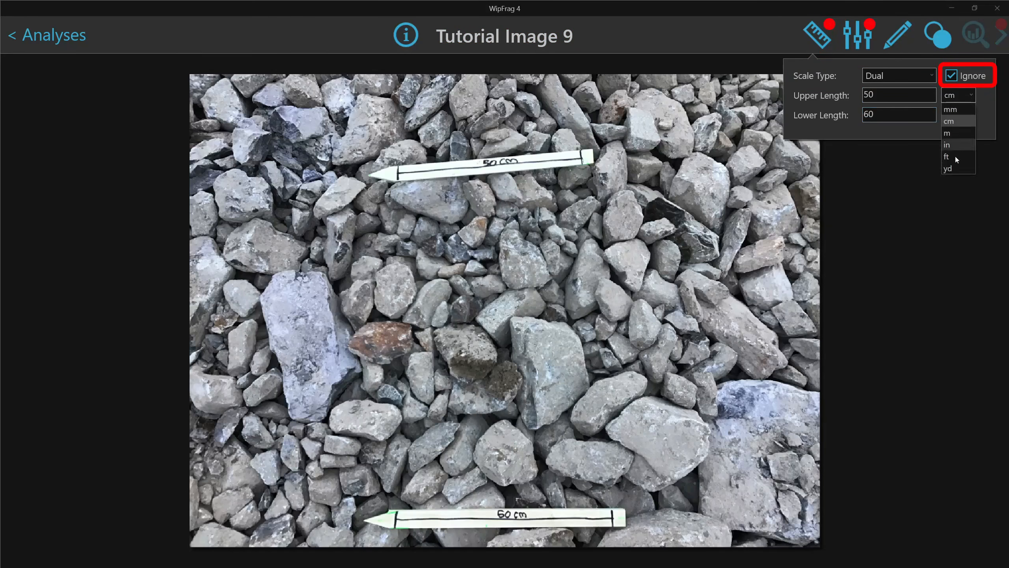
left_click(963, 102)
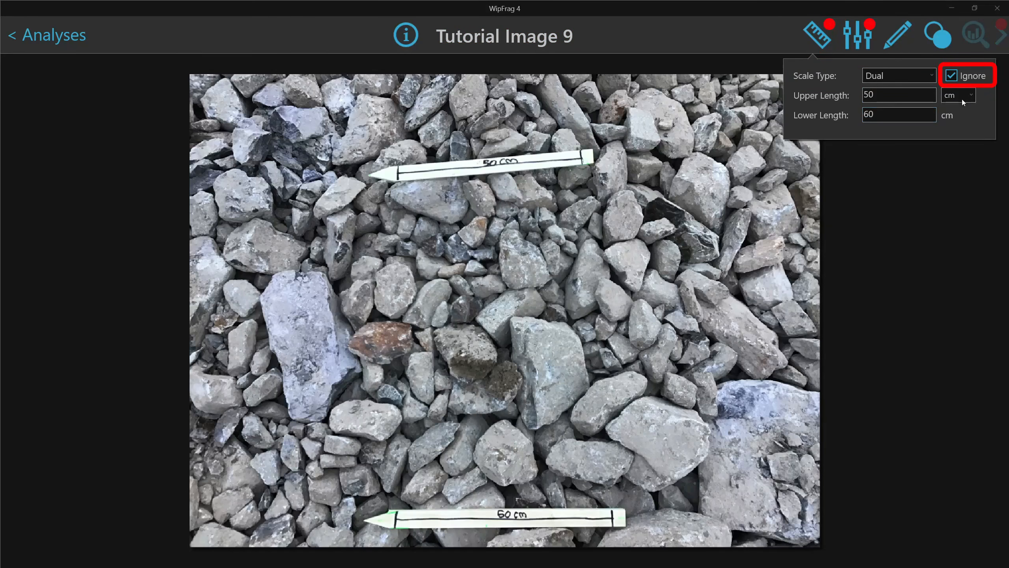
Mark both ends of the upper and lower scale bars, keeping centimetres
left_click(397, 173)
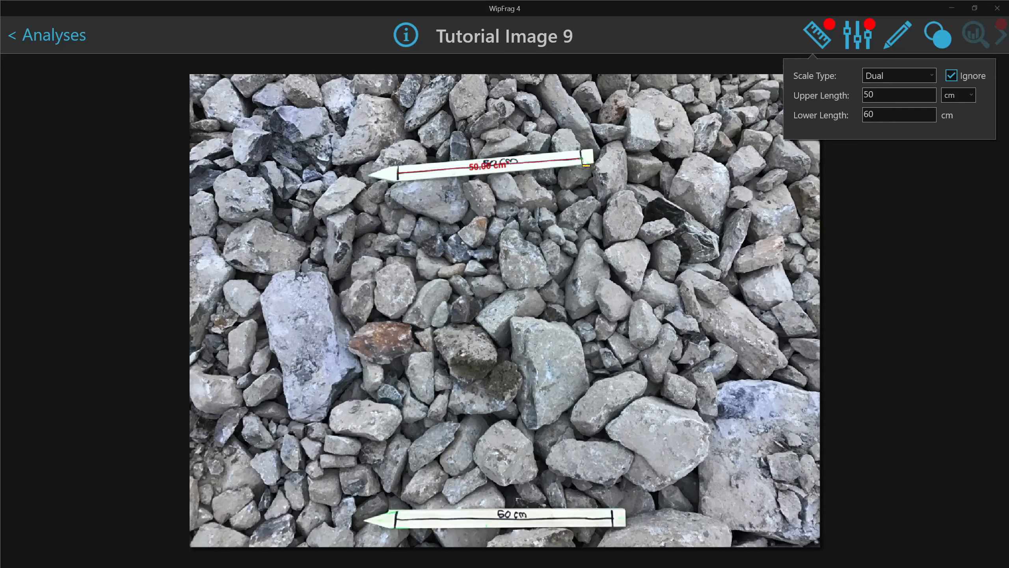
left_click(585, 165)
left_click(397, 522)
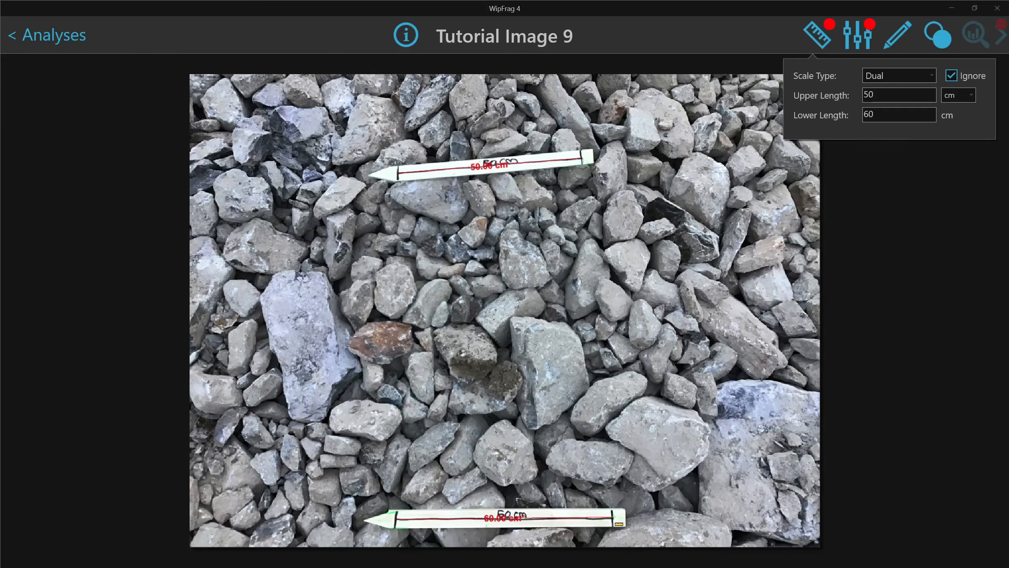
left_click(617, 523)
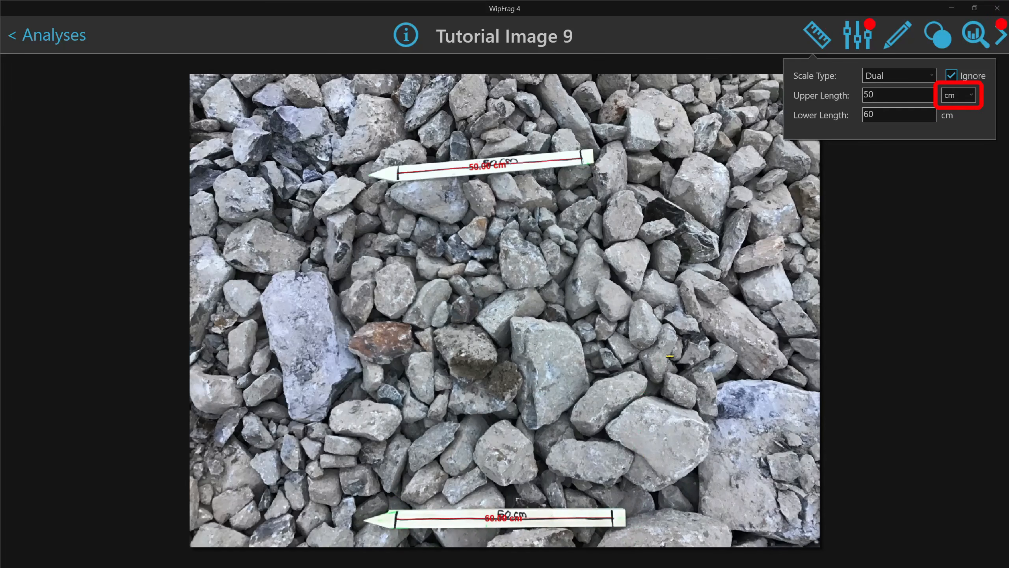
left_click(969, 99)
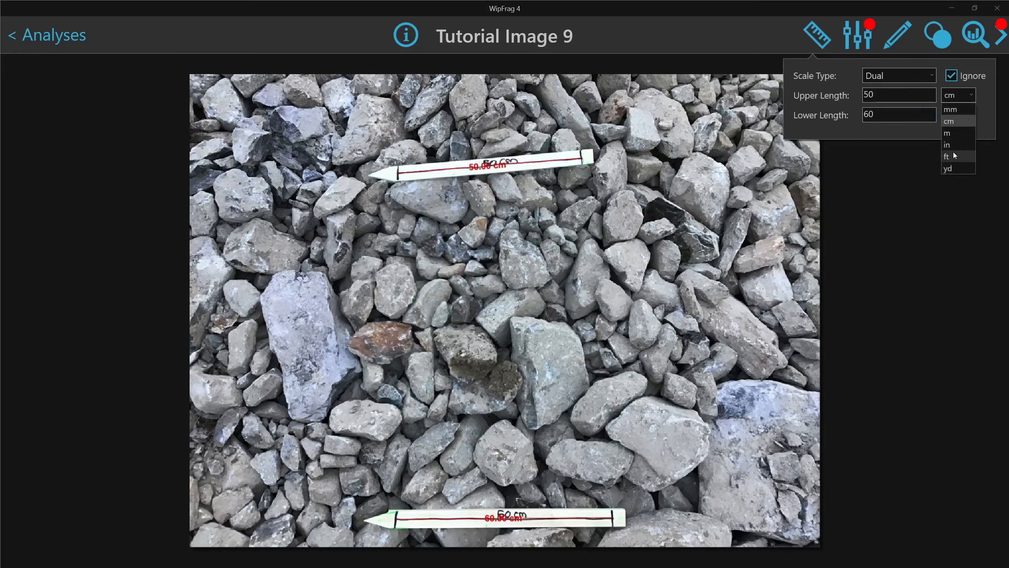
left_click(959, 101)
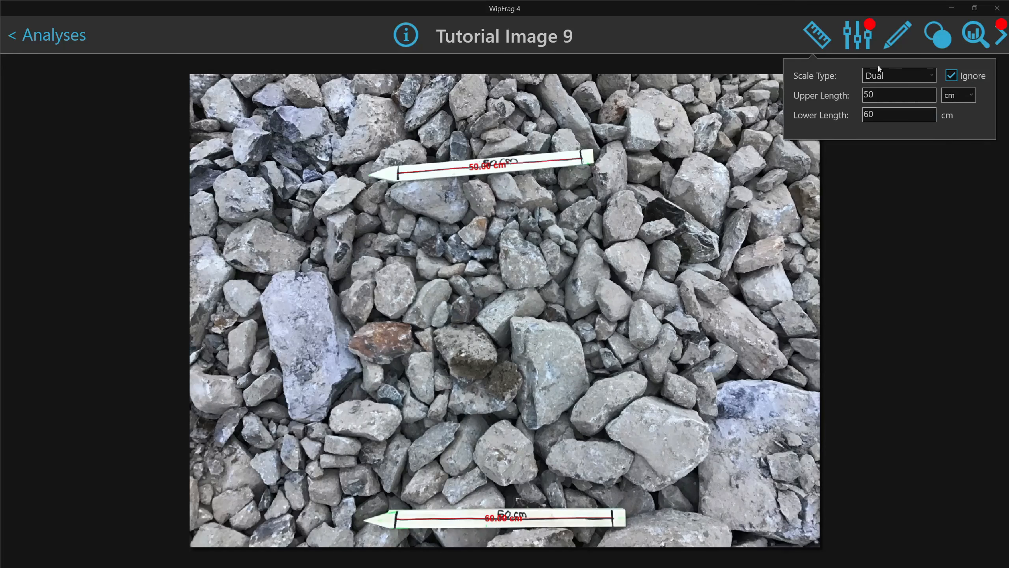
left_click(820, 42)
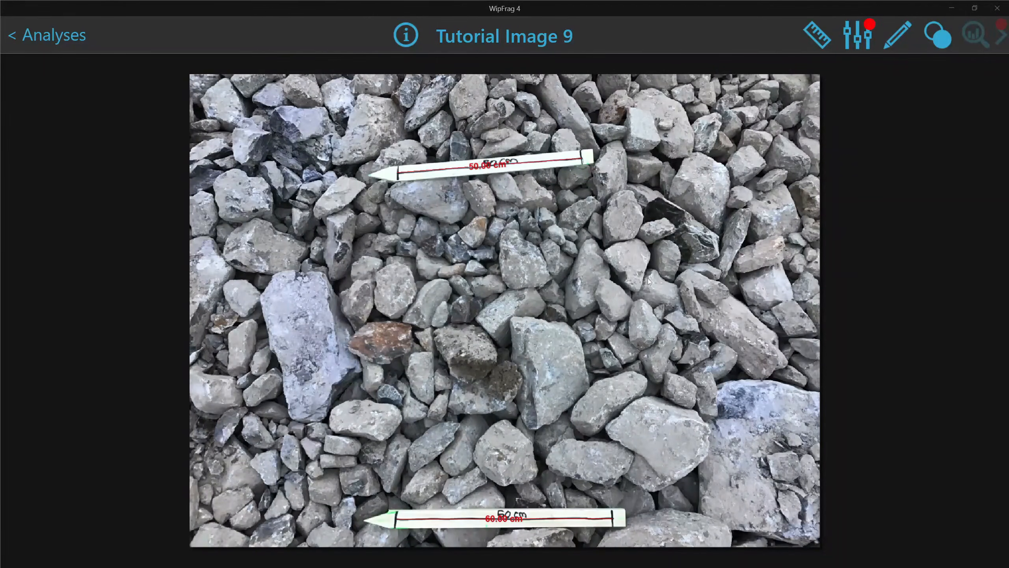
Sweep the edge-detection sensitivity to minimum and maximum, then settle at about 40%
left_click(861, 35)
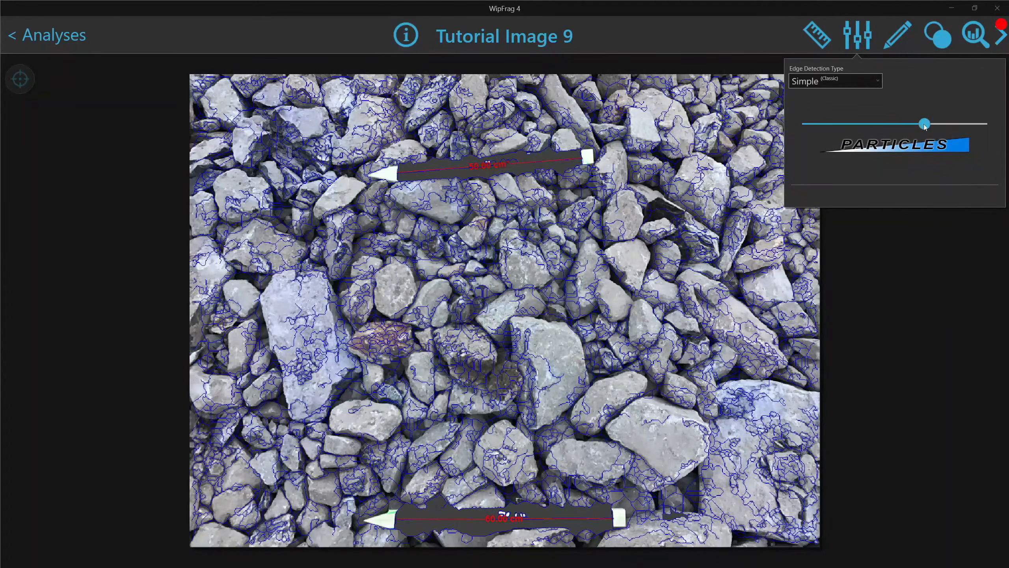
left_click_drag(925, 125, 802, 125)
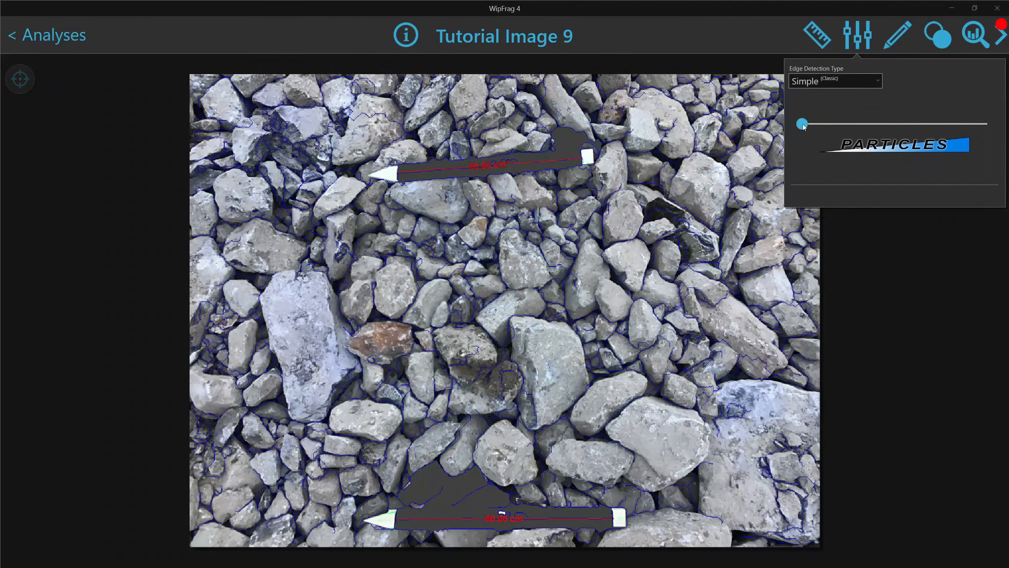
left_click_drag(803, 126, 990, 125)
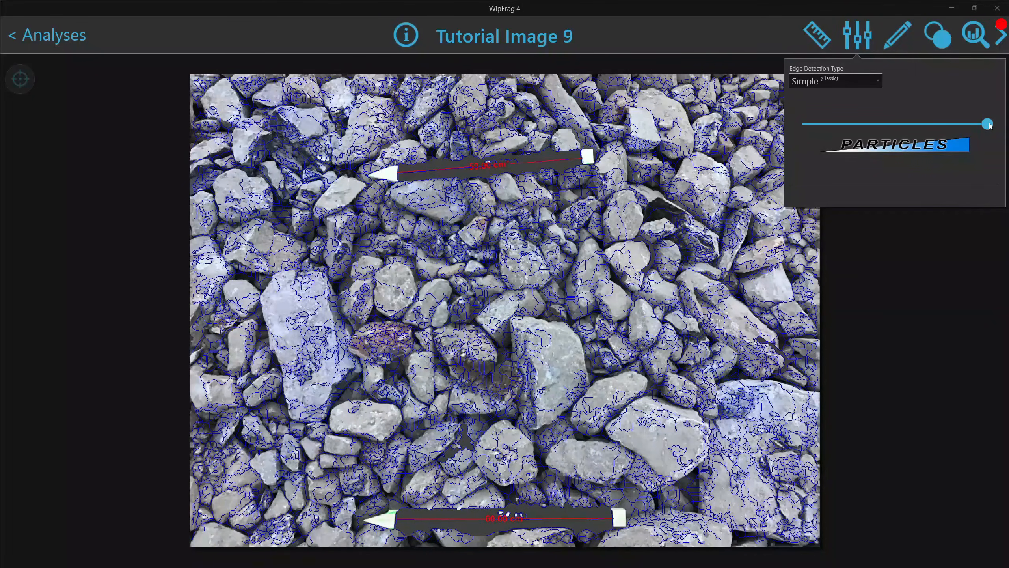
left_click_drag(990, 126, 879, 138)
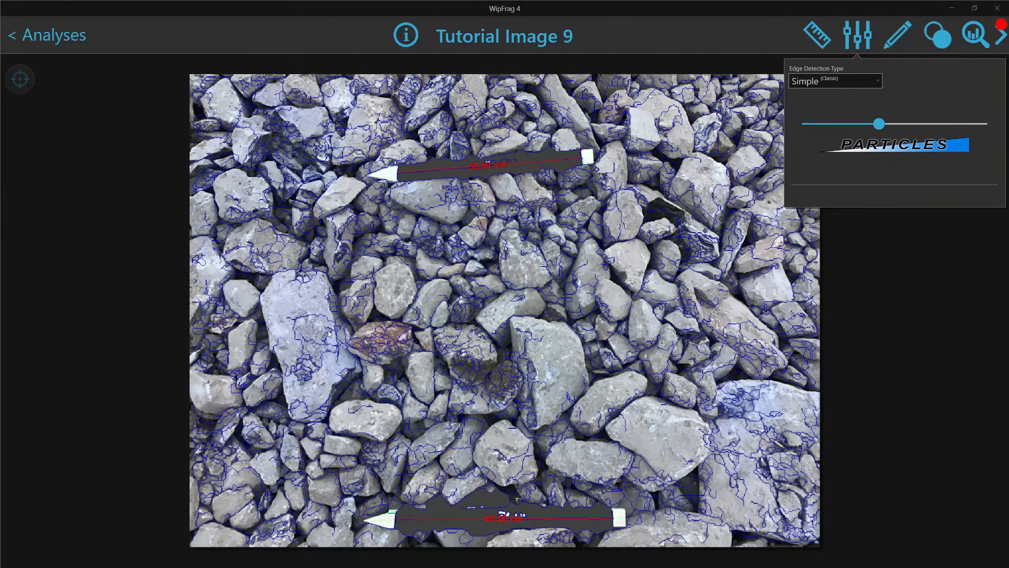
left_click(287, 299)
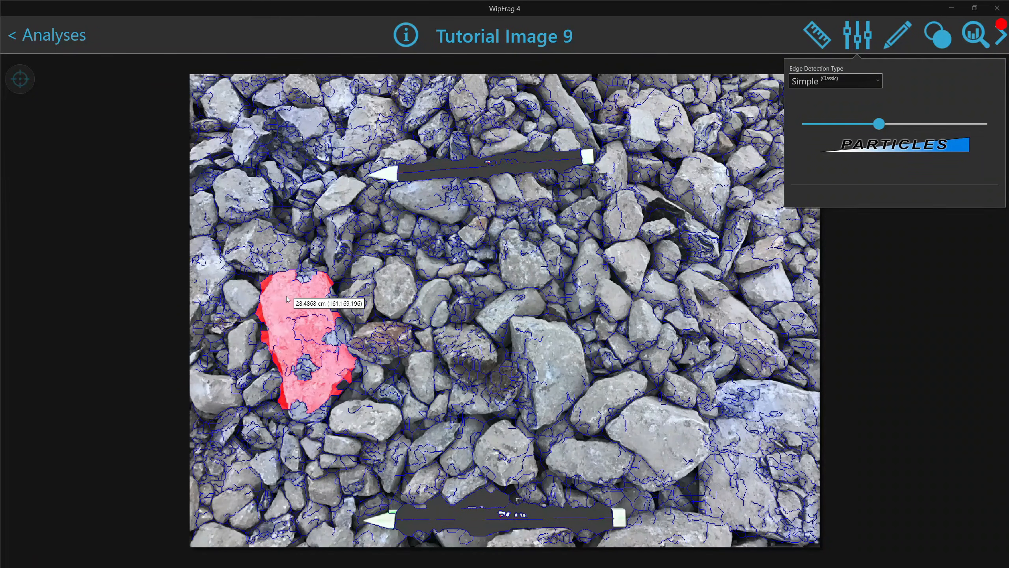
left_click(385, 296)
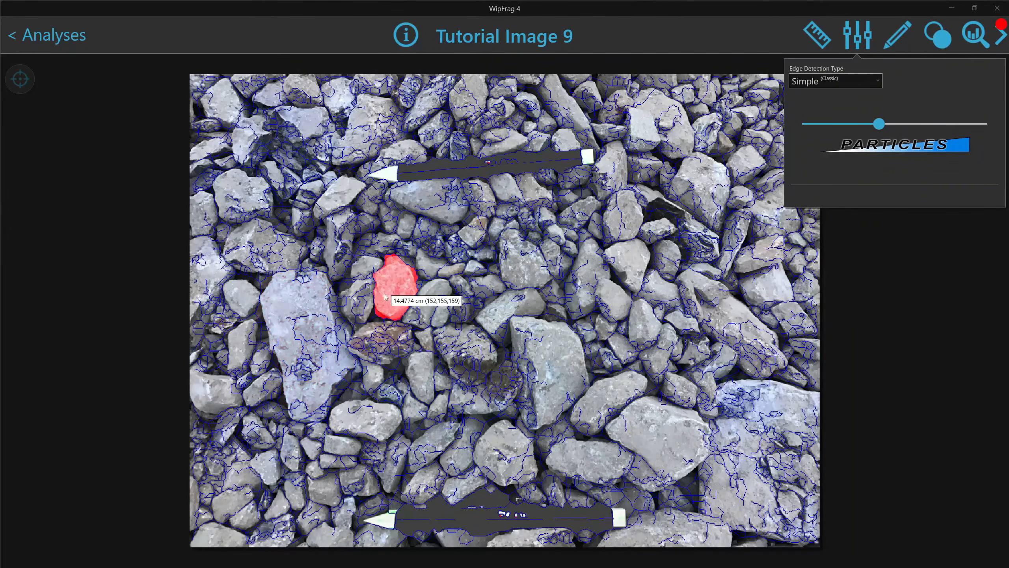
left_click(545, 361)
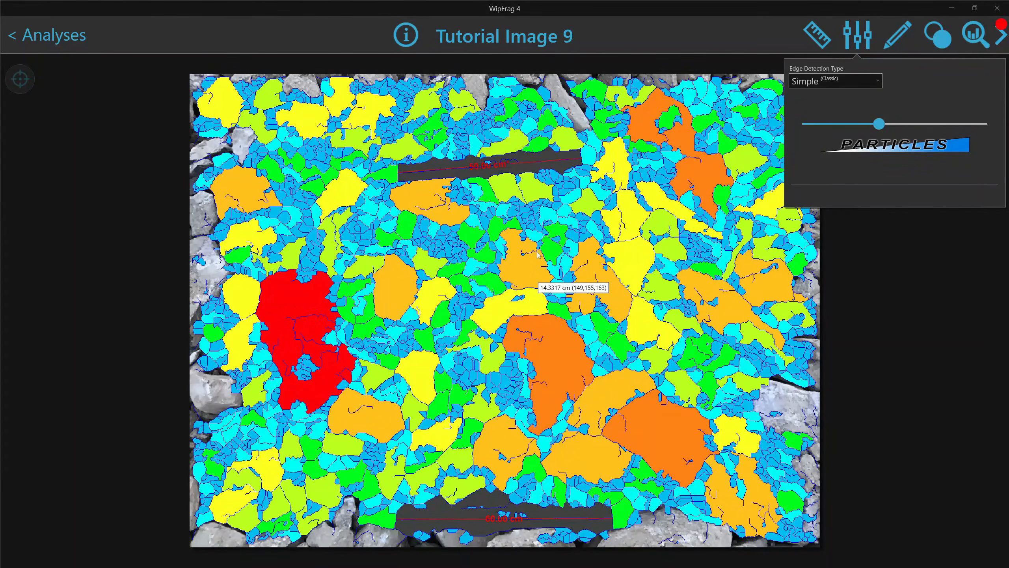
left_click_drag(538, 287, 550, 392)
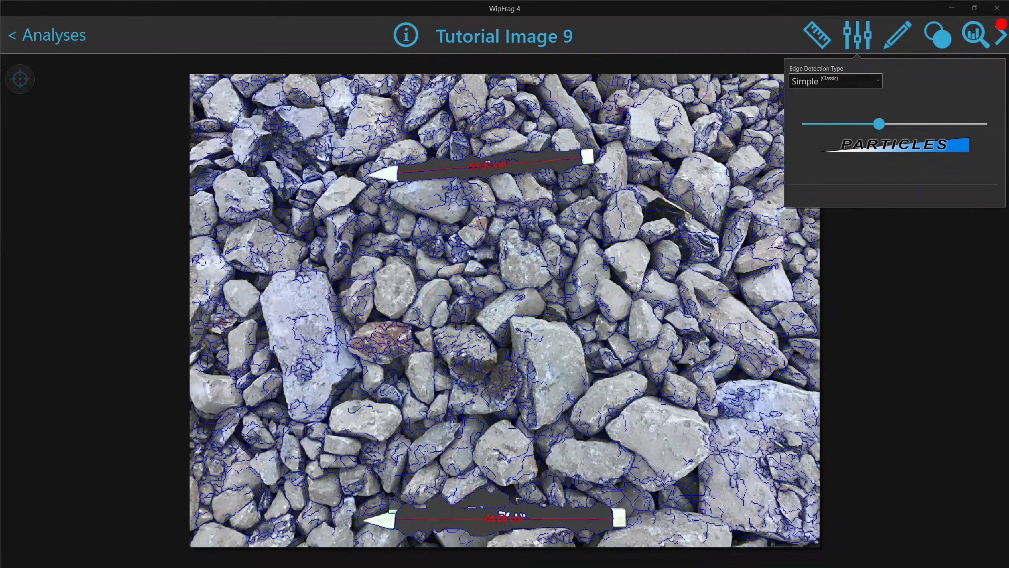
Switch edge detection to Deep Learning and generate the new rock net
left_click(821, 83)
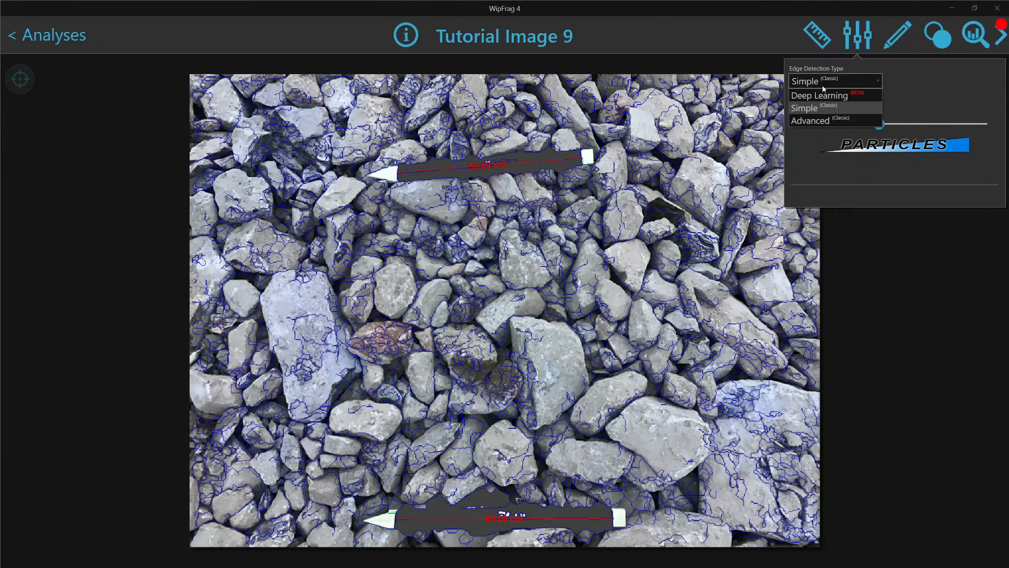
left_click(821, 96)
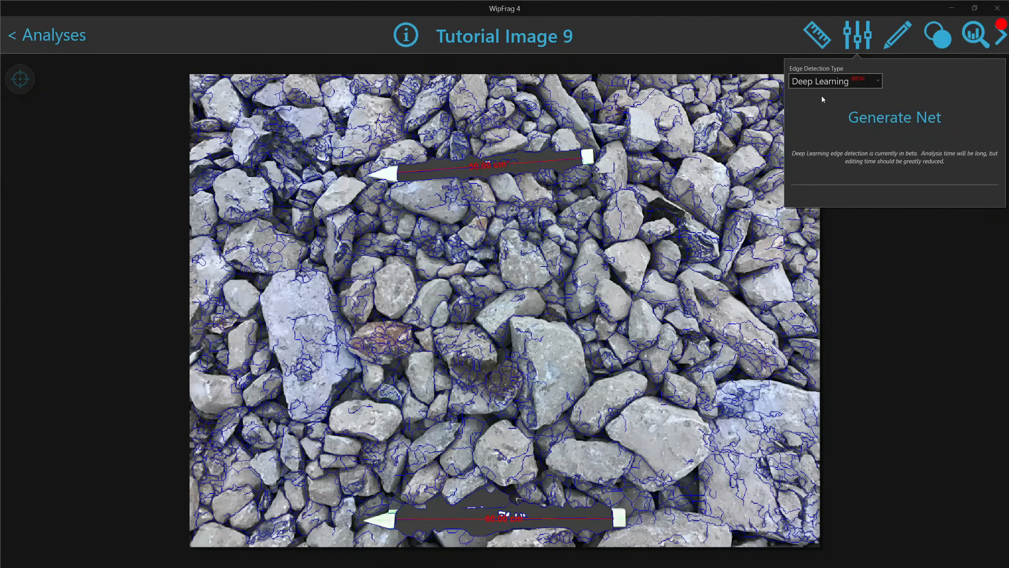
left_click(863, 120)
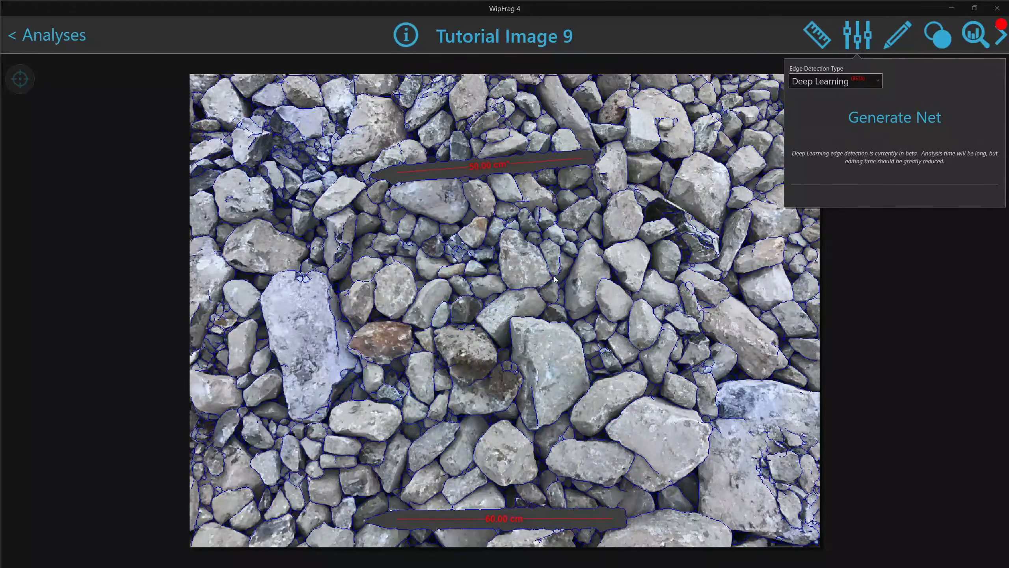
left_click(635, 230)
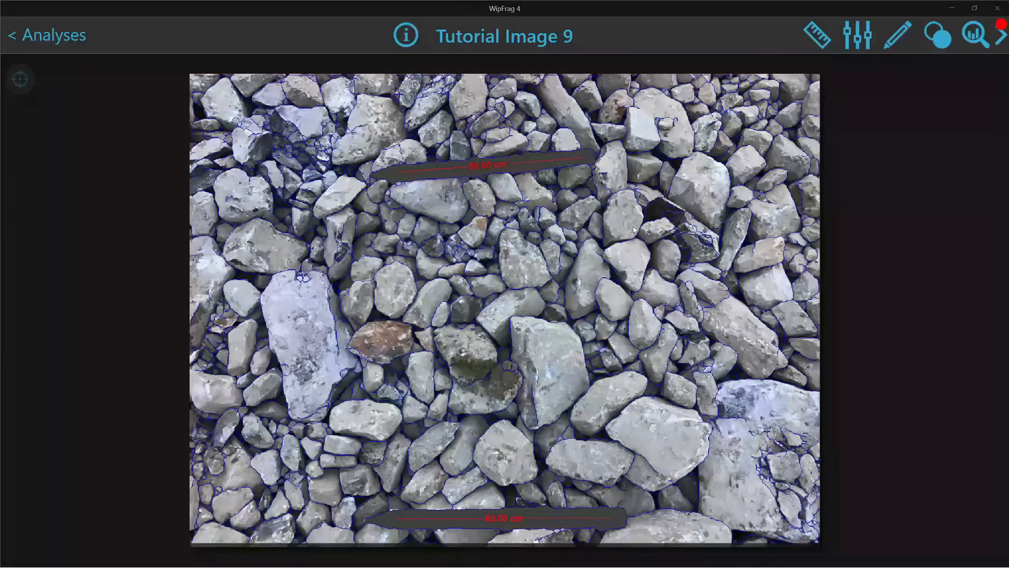
Try a freehand and a straight split line, undoing each, then pick the rectangle tool
left_click(889, 38)
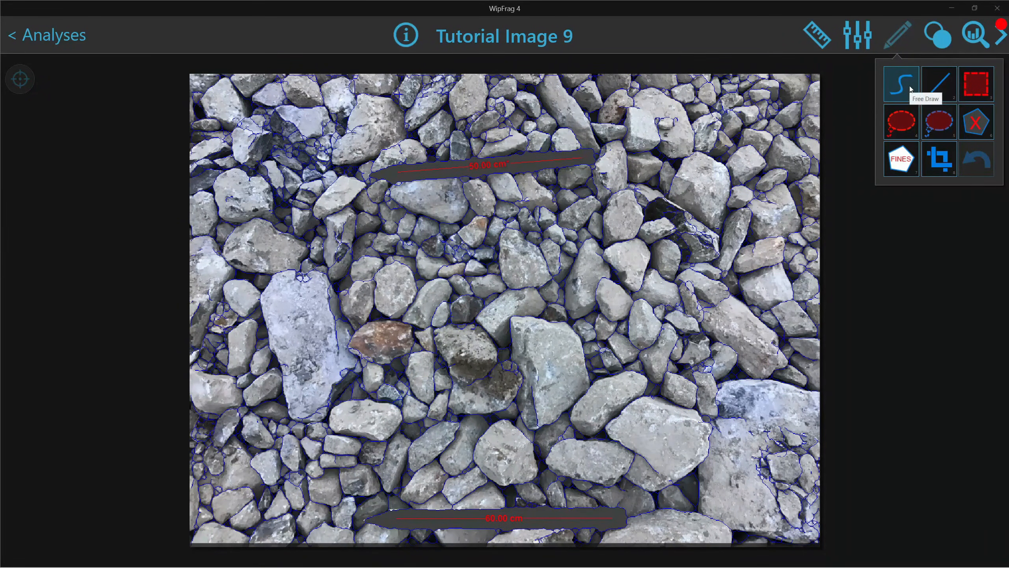
mouse_move(434, 207)
left_mouse_down()
mouse_move(441, 241)
mouse_move(554, 221)
mouse_move(594, 278)
mouse_move(644, 242)
left_mouse_up()
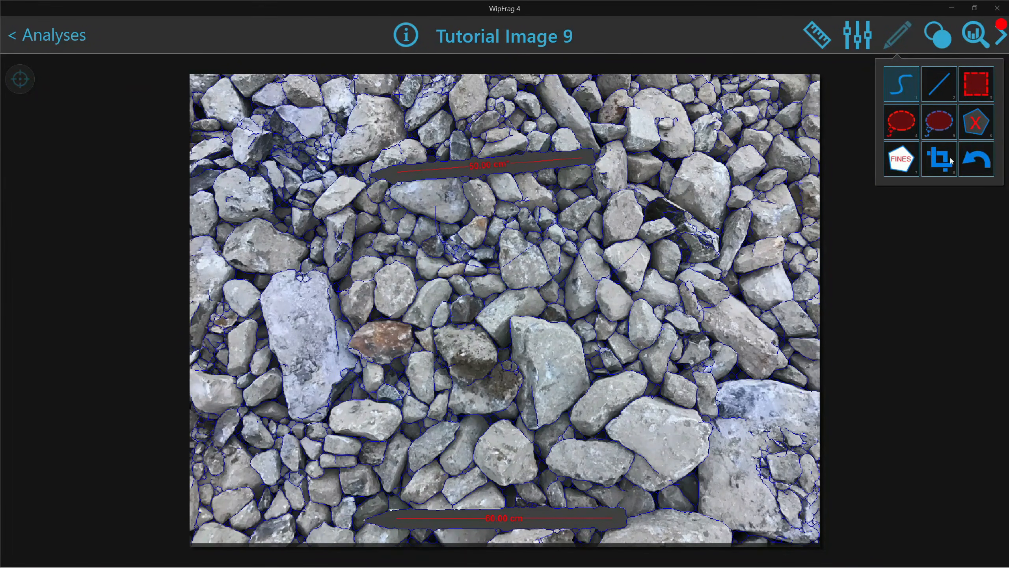
left_click(976, 162)
left_click(935, 96)
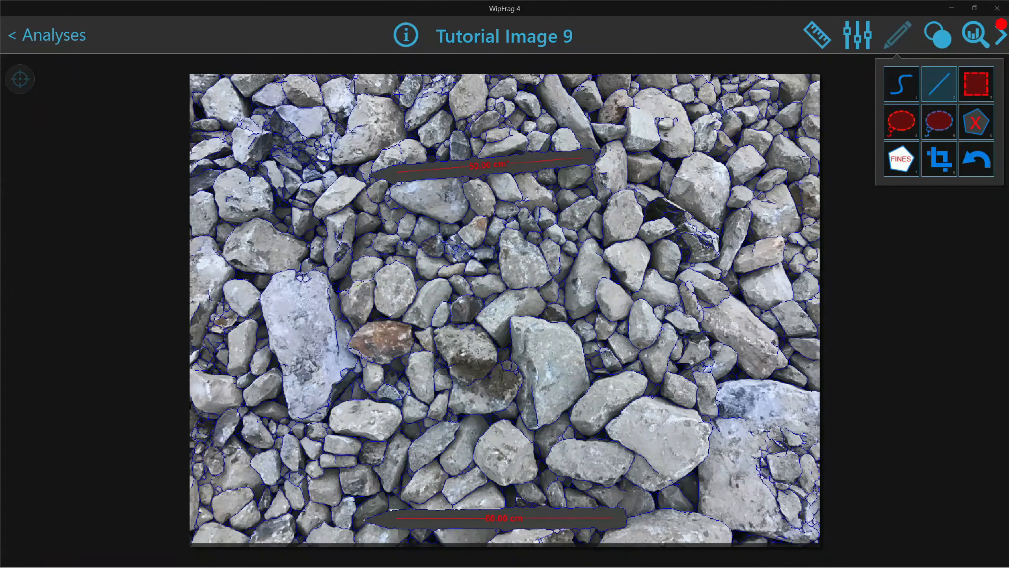
left_click_drag(358, 283, 668, 284)
left_click(982, 167)
left_click(982, 94)
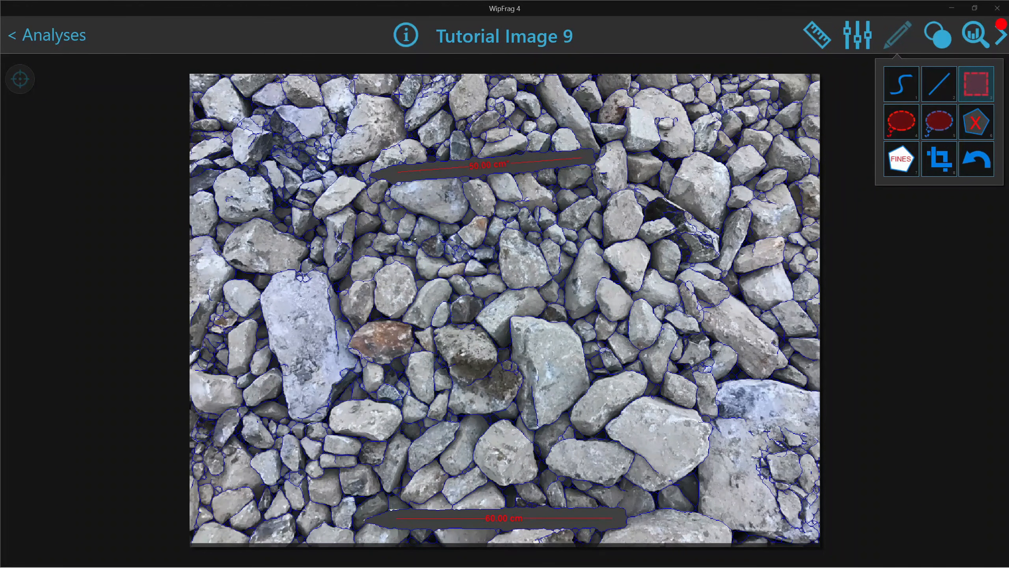
Draw a rectangular outline near the centre and trace a freehand delete loop around central rocks
left_click_drag(409, 238, 569, 299)
left_click(904, 130)
mouse_move(429, 226)
left_mouse_down()
mouse_move(406, 242)
mouse_move(418, 267)
mouse_move(444, 263)
mouse_move(463, 287)
left_mouse_up()
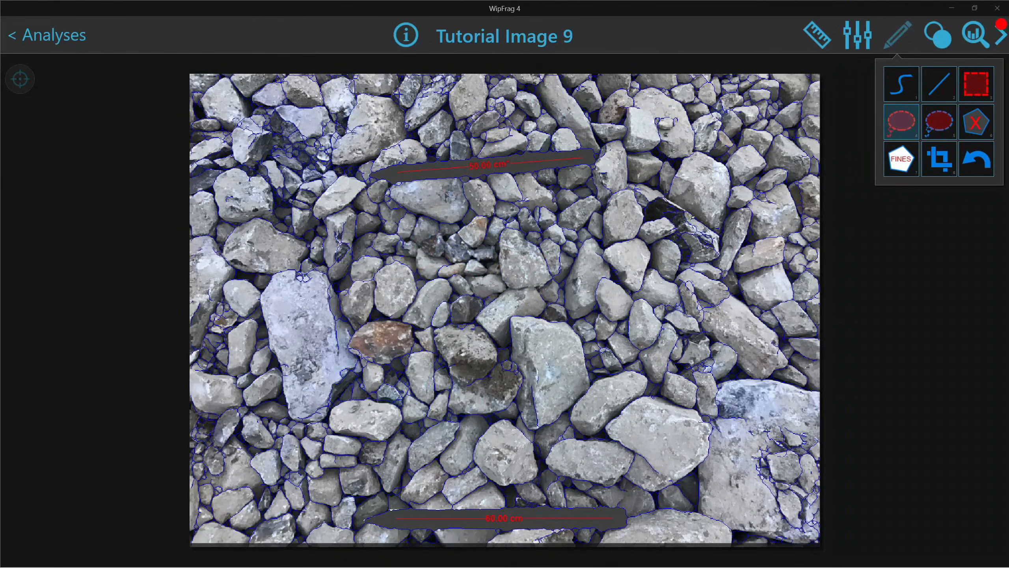
key("space")
key("space")
Trace a short loop with the other freehand mode and check a central rock's size
left_click(940, 130)
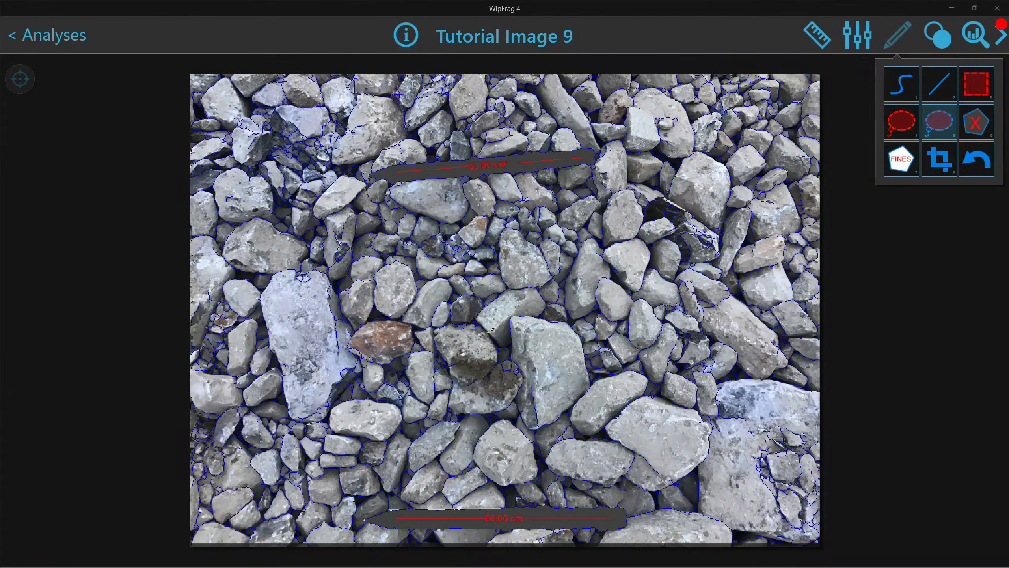
mouse_move(491, 335)
left_mouse_down()
mouse_move(468, 321)
mouse_move(433, 331)
mouse_move(448, 369)
mouse_move(460, 381)
mouse_move(466, 371)
left_mouse_up()
right_click(466, 371)
Delete four rocks around the image centre, then undo all four deletions
left_click(509, 255)
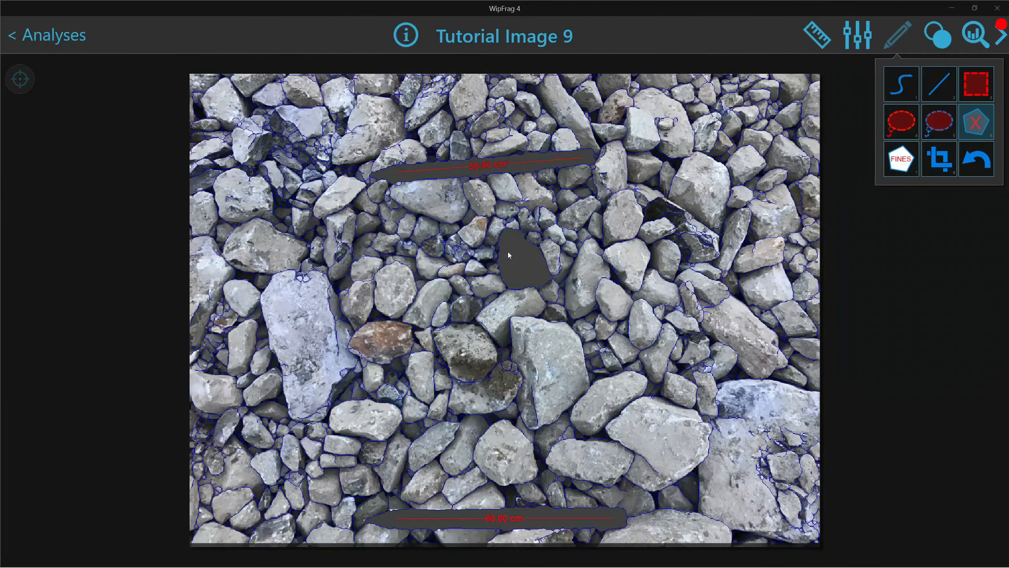
left_click(485, 285)
left_click(518, 307)
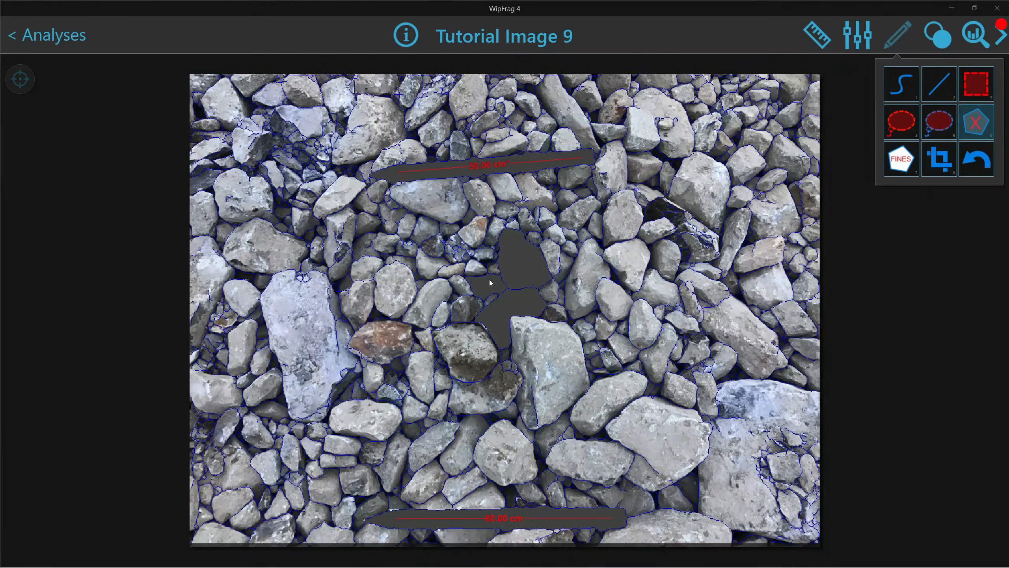
left_click(480, 275)
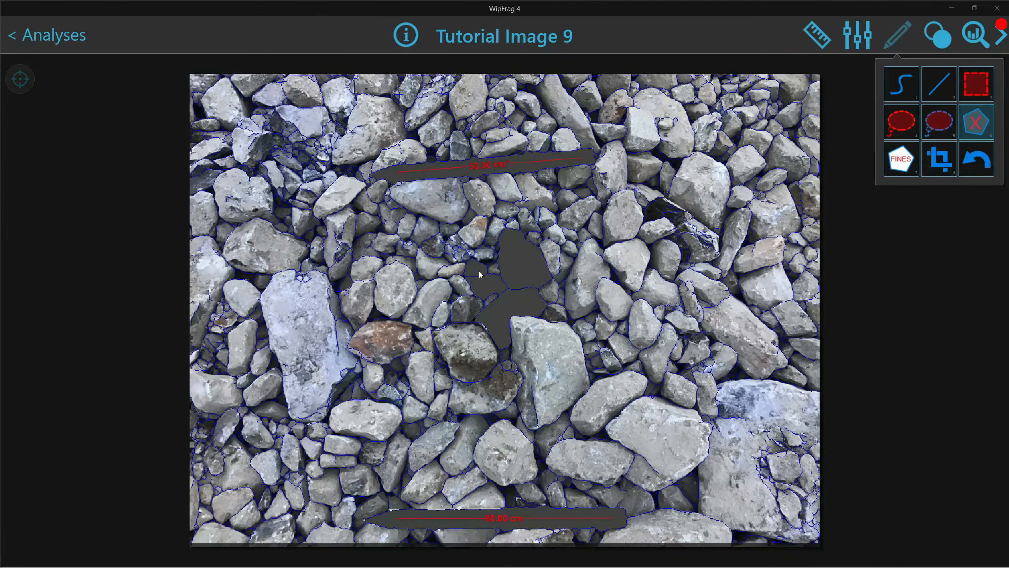
left_click(979, 160)
left_click(980, 160)
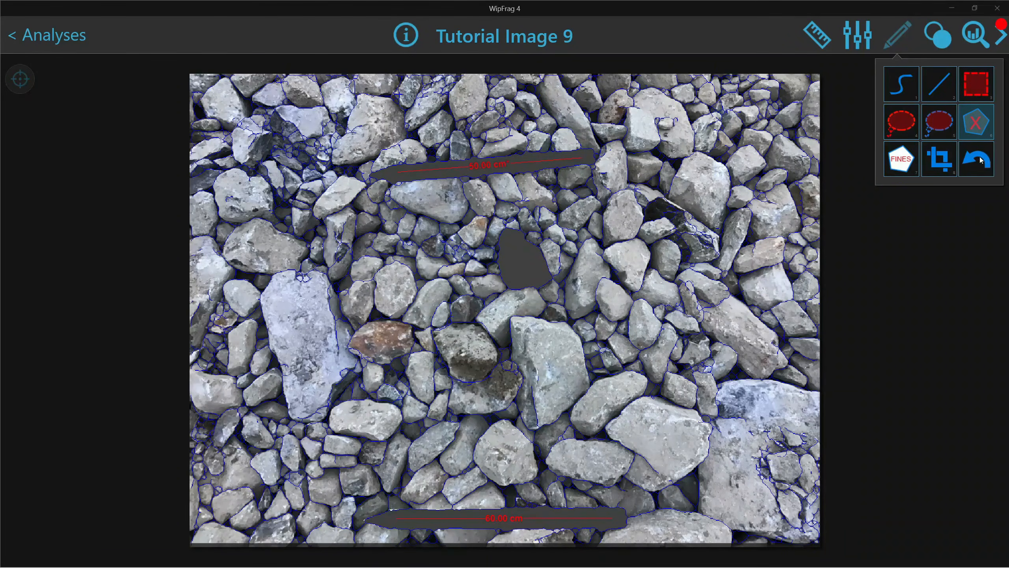
left_click(980, 159)
left_click(979, 160)
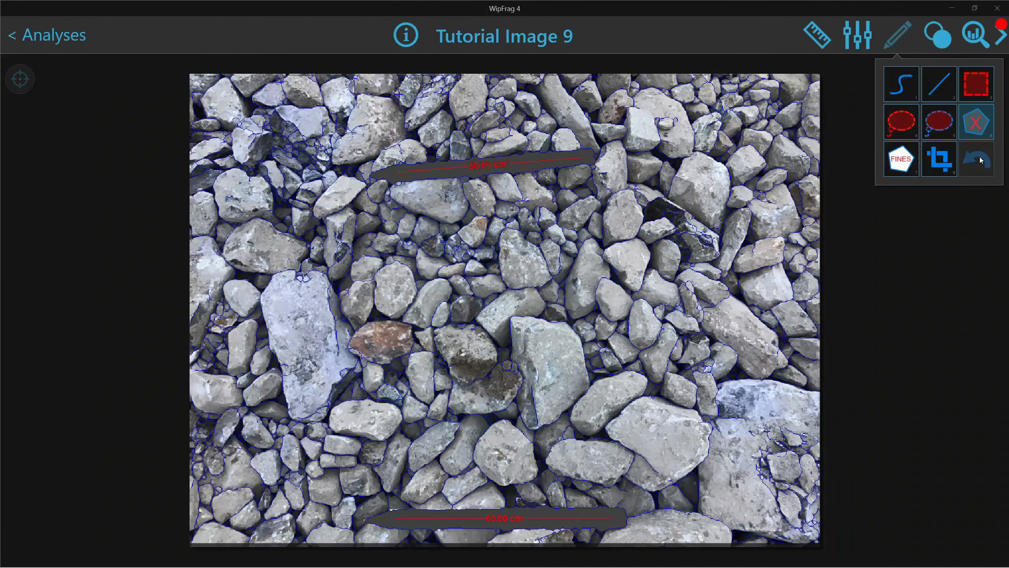
Mark four central rocks as fines, then unmark each of them
left_click(901, 159)
left_click(478, 273)
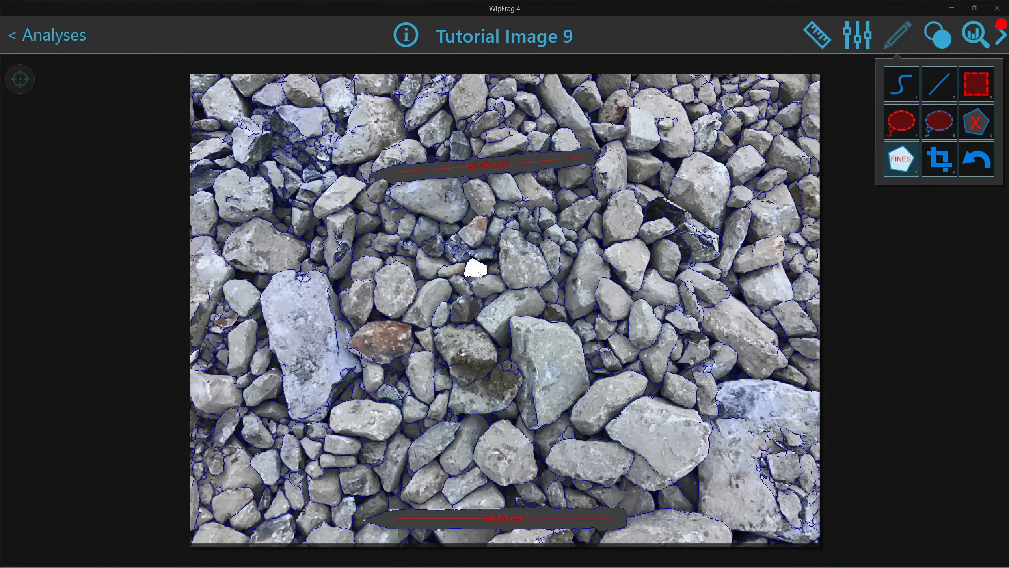
left_click(457, 272)
left_click(466, 286)
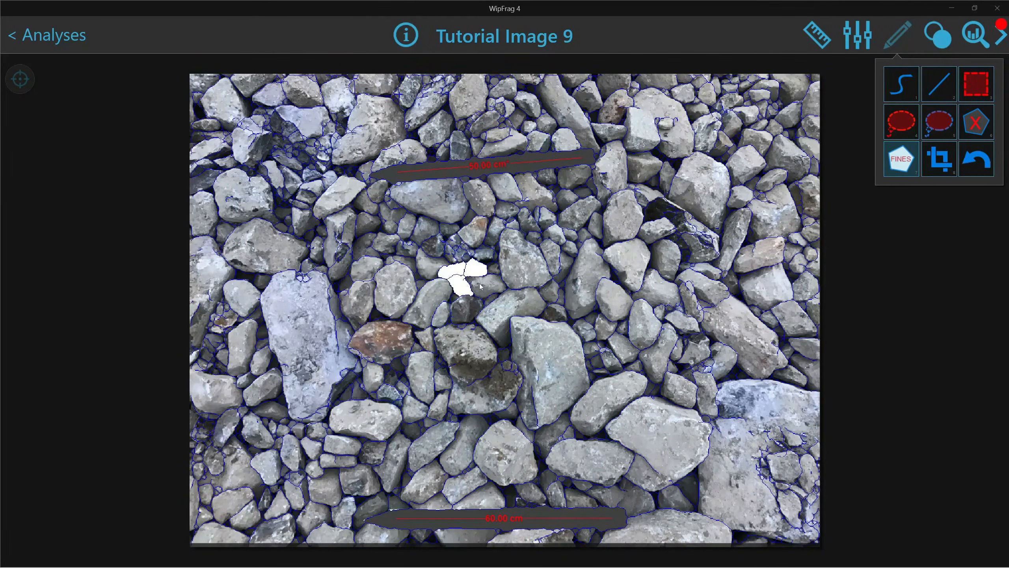
left_click(498, 292)
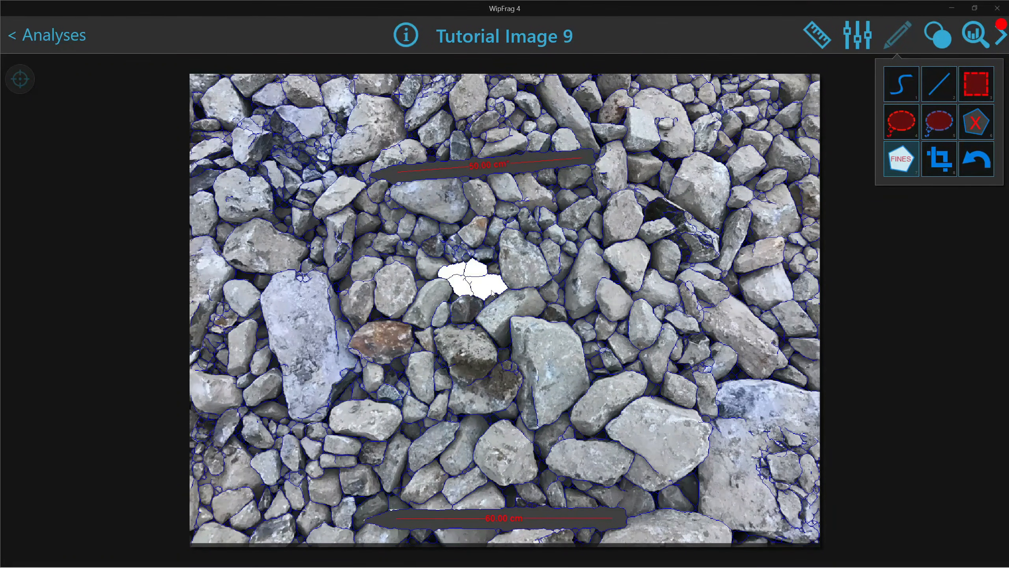
left_click(477, 271)
left_click(452, 273)
left_click(463, 284)
left_click(491, 287)
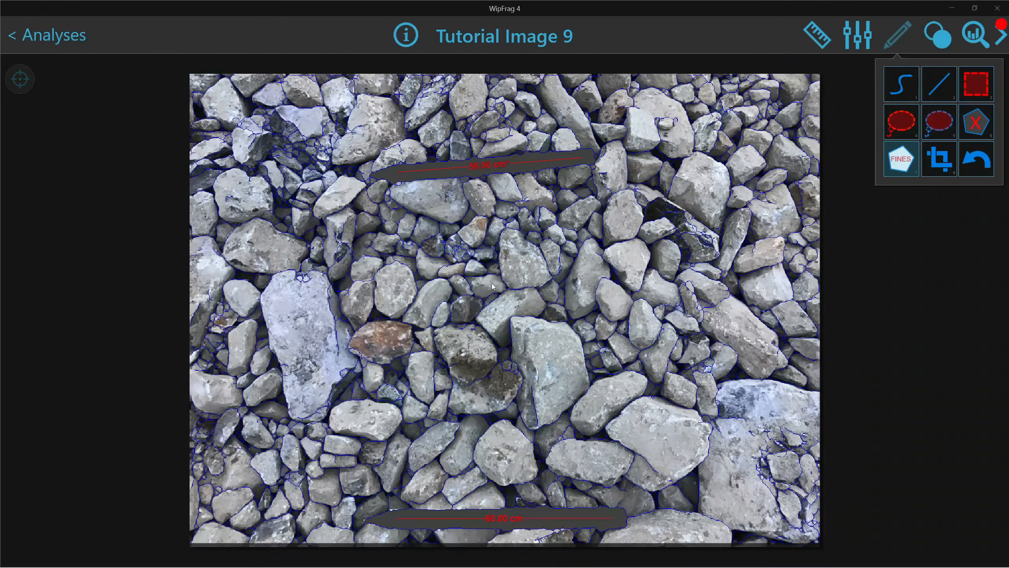
Pull the crop boundary's corners and right edge inward around the central rocks, then close the editing tools
left_click(935, 164)
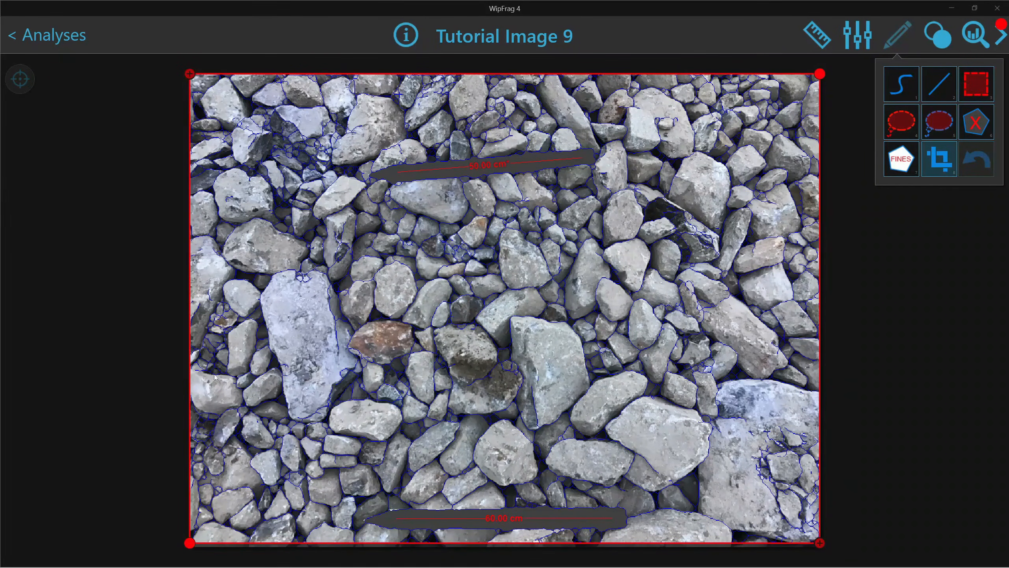
left_click_drag(195, 542, 334, 539)
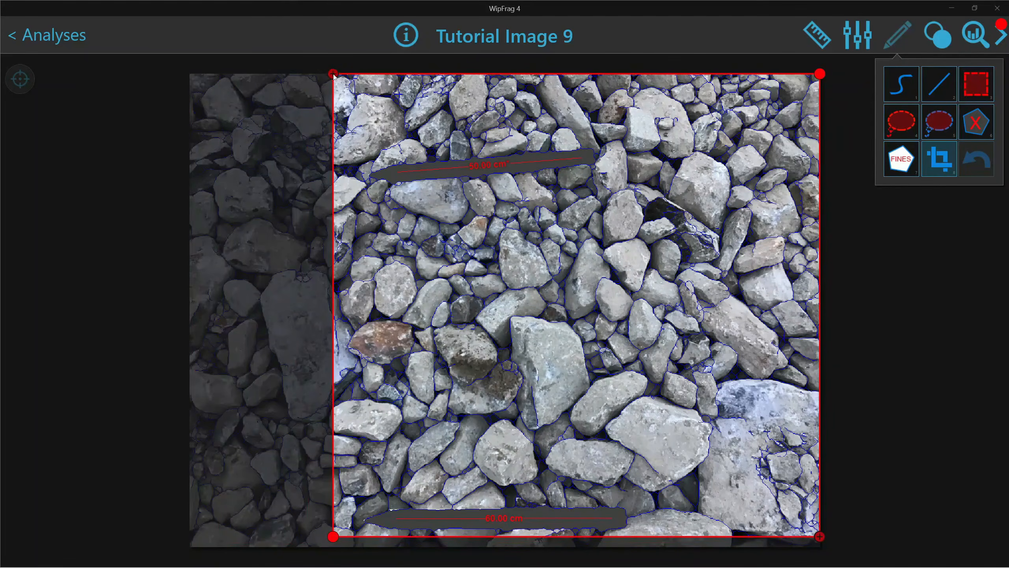
left_click_drag(333, 75, 342, 144)
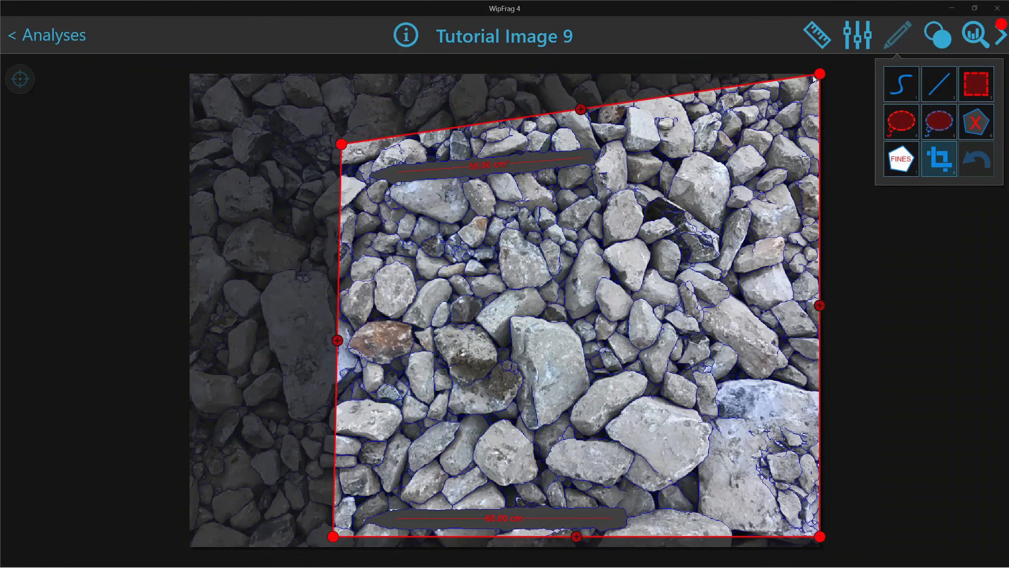
left_click_drag(820, 74, 683, 139)
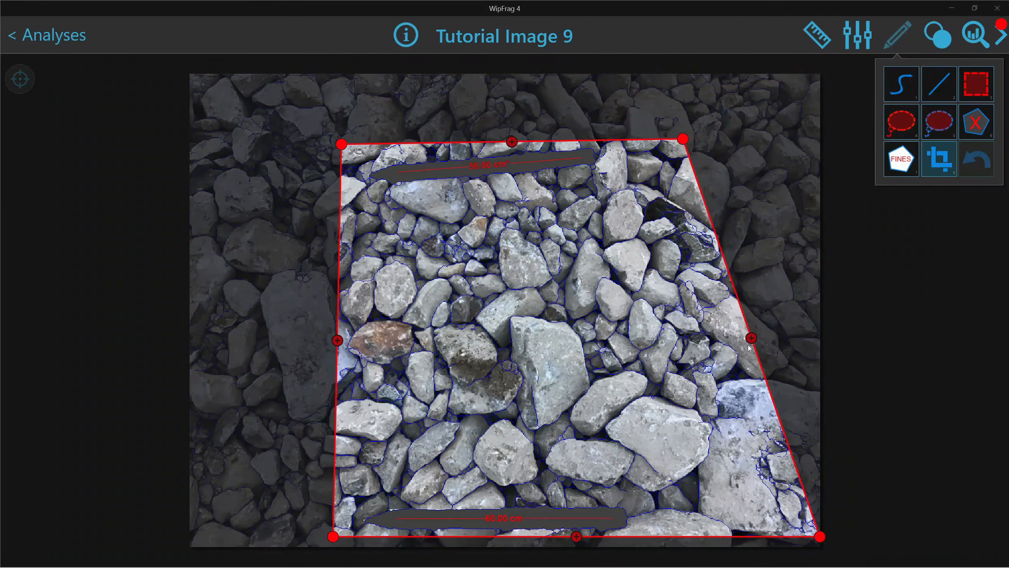
left_click_drag(750, 341, 684, 335)
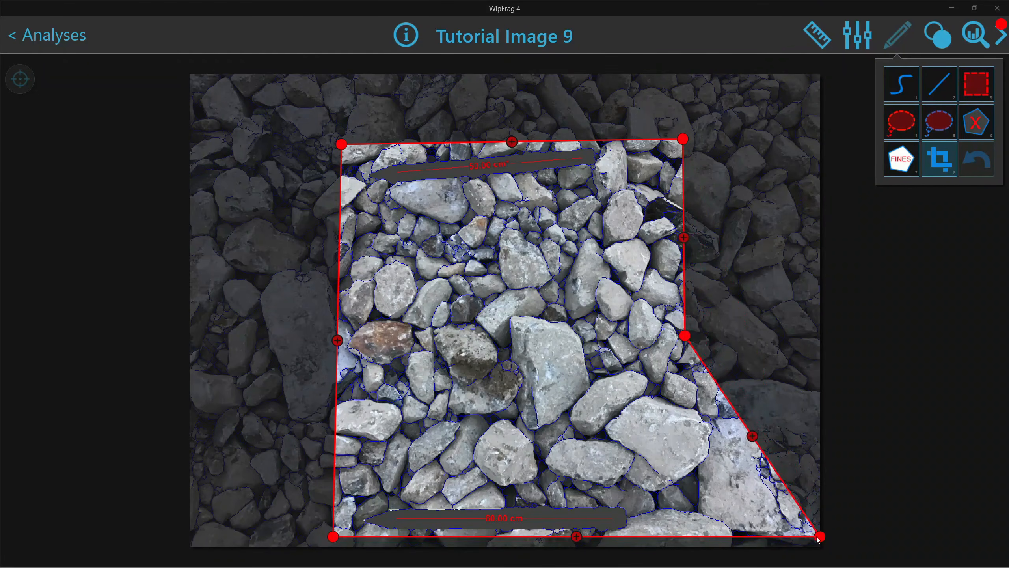
left_click_drag(818, 538, 698, 543)
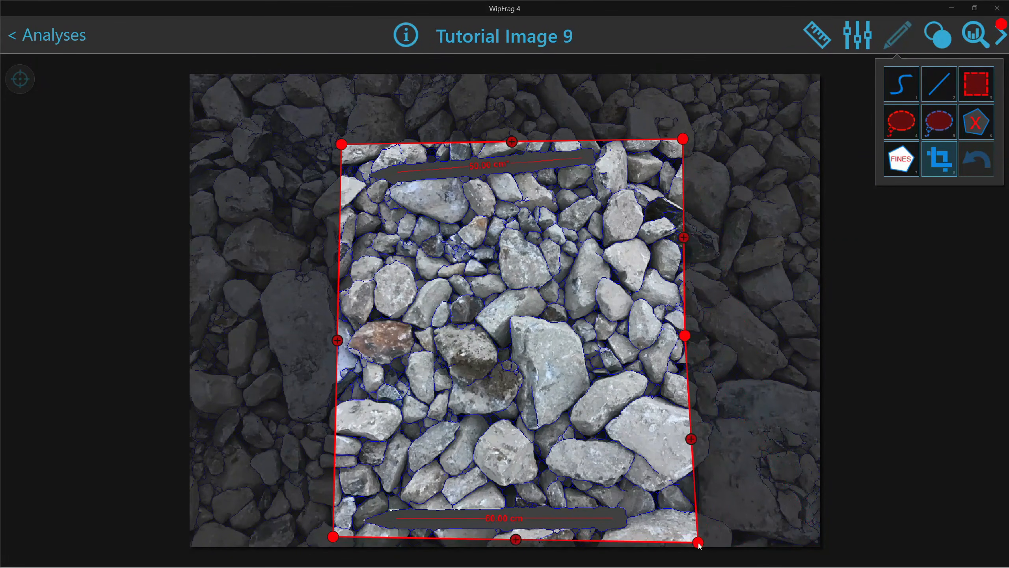
left_click(896, 41)
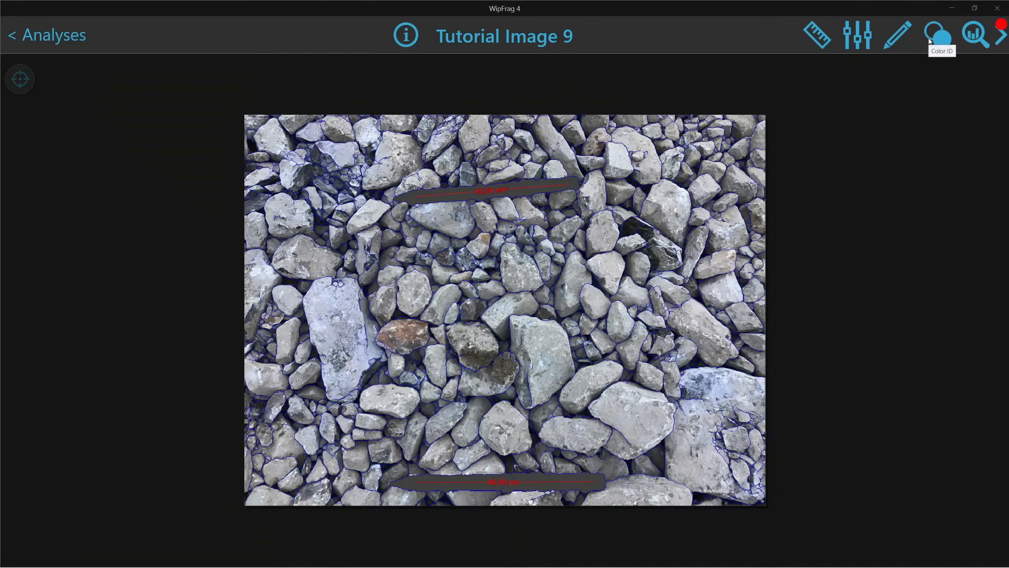
Sample the reddish-brown rock's colours into Color ID 1 and remove stray matches elsewhere in the photo
left_click(929, 38)
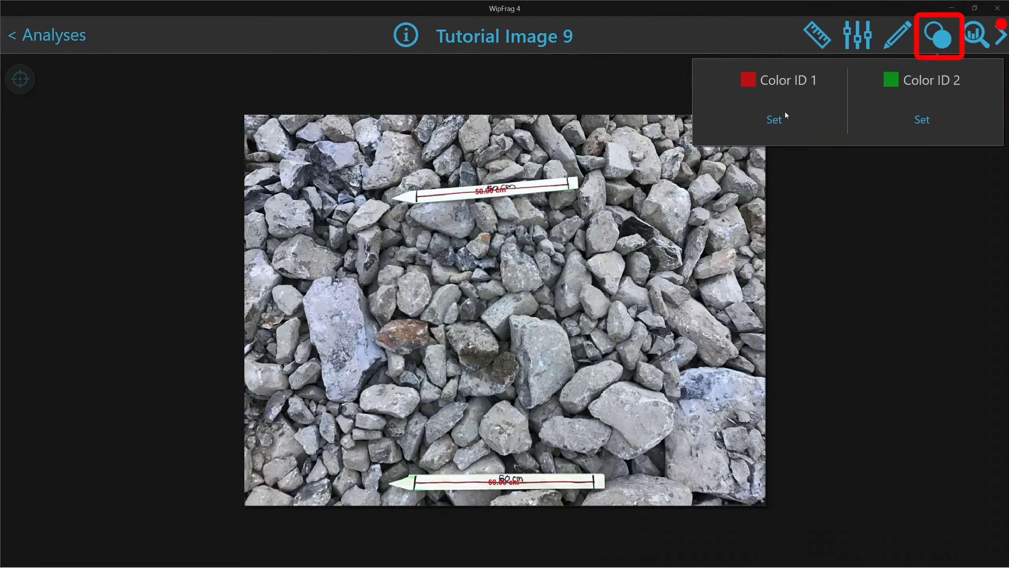
left_click(773, 120)
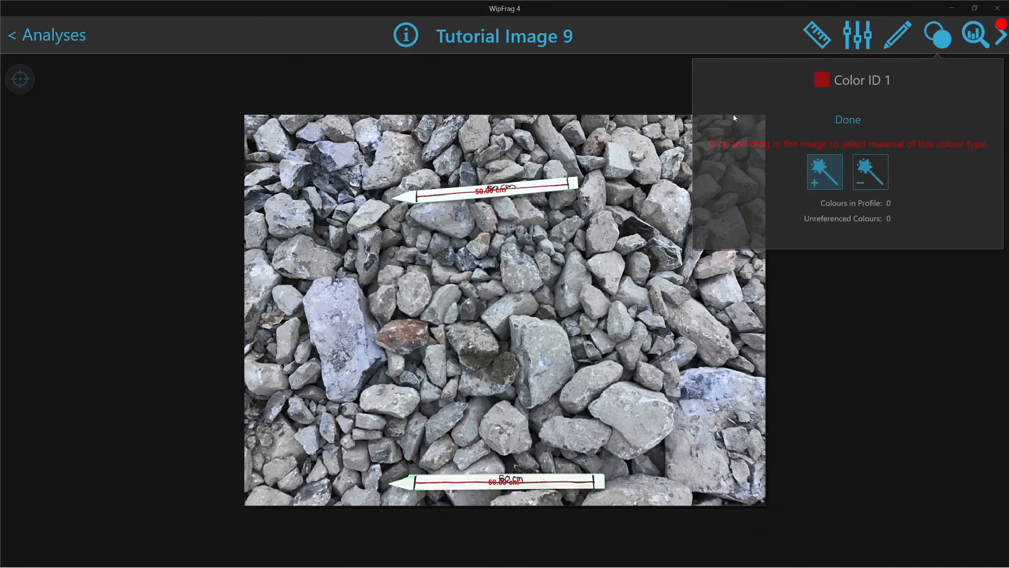
scroll(416, 349, "up", 1)
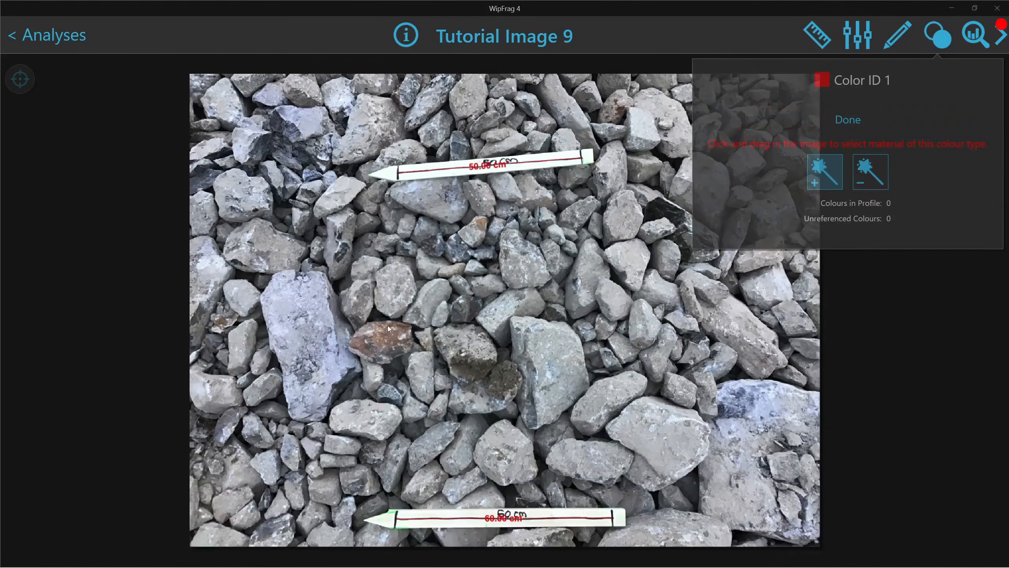
mouse_move(387, 330)
left_mouse_down()
mouse_move(377, 343)
mouse_move(391, 349)
left_mouse_up()
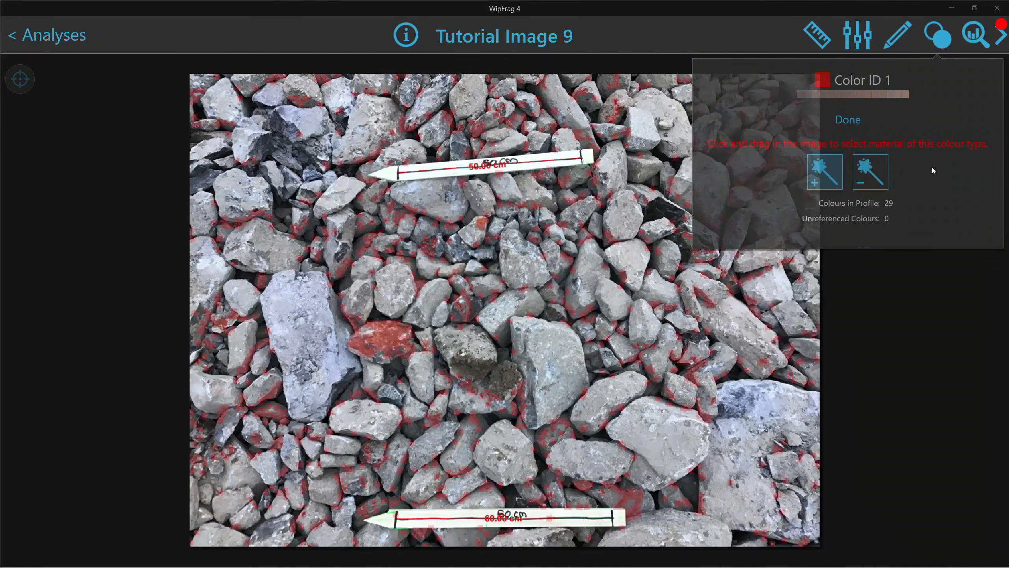
left_click(870, 172)
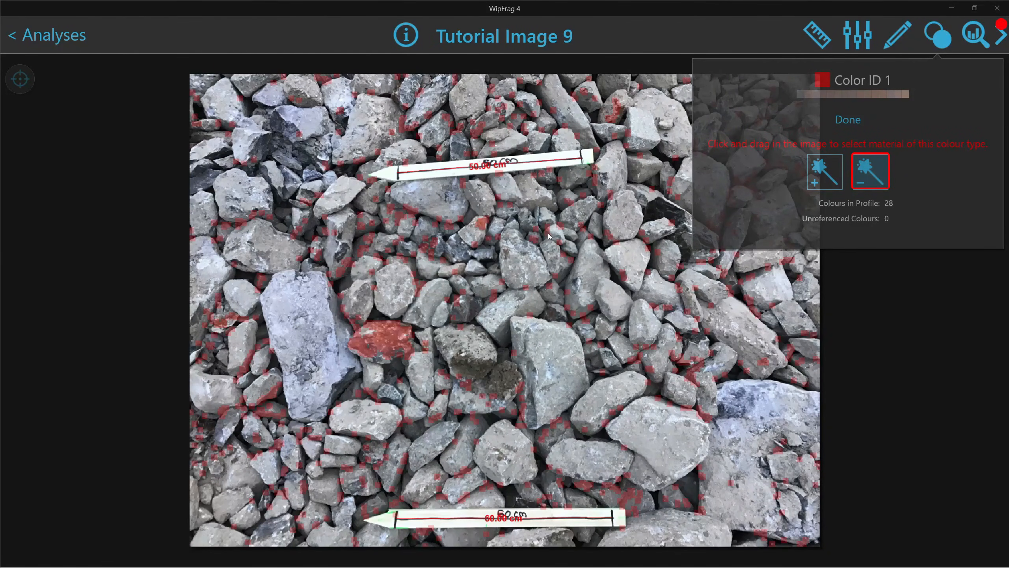
left_click(523, 248)
left_click(856, 181)
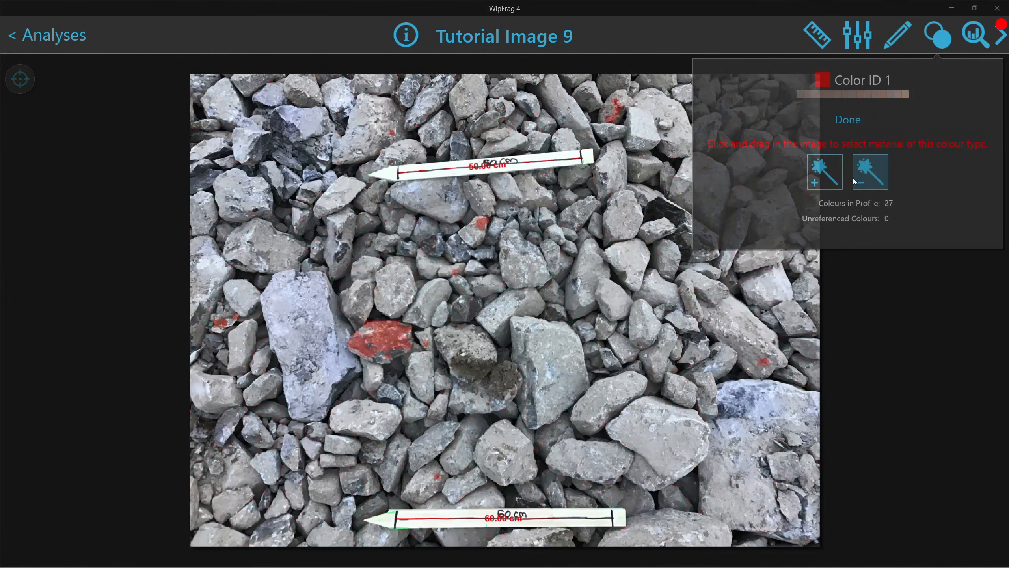
left_click(852, 122)
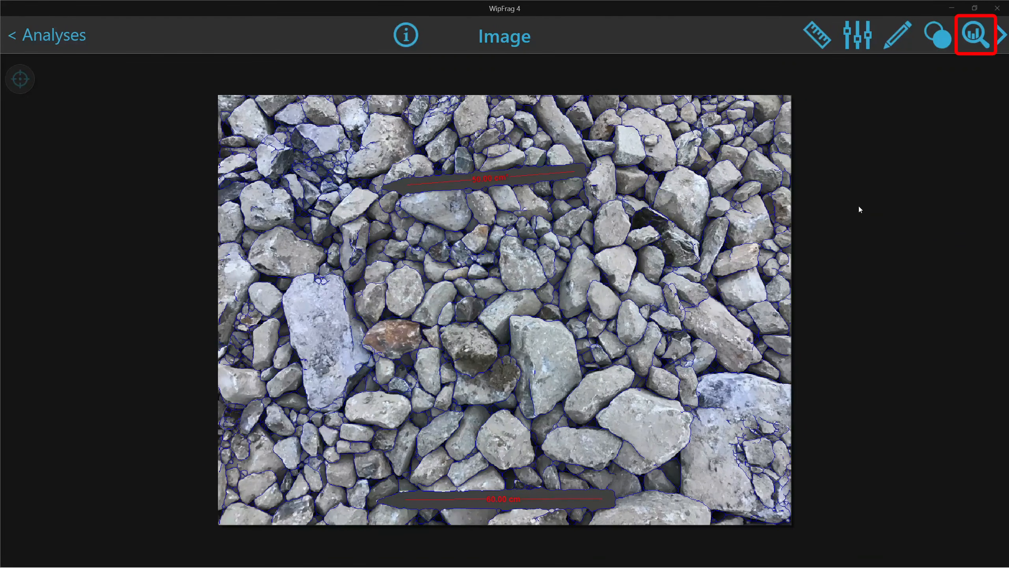
Show the size-distribution graph and % passing table, reporting D50 144.12 mm and D80 261.79 mm
left_click(972, 41)
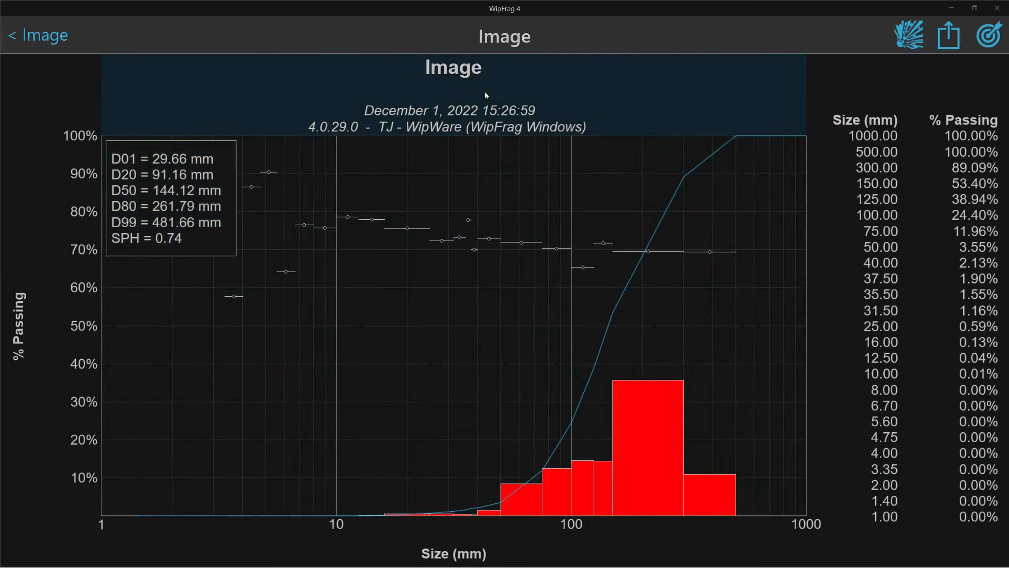
Replace the chart title word 'Image' with 'Rocks'
left_click(485, 91)
double_click(518, 101)
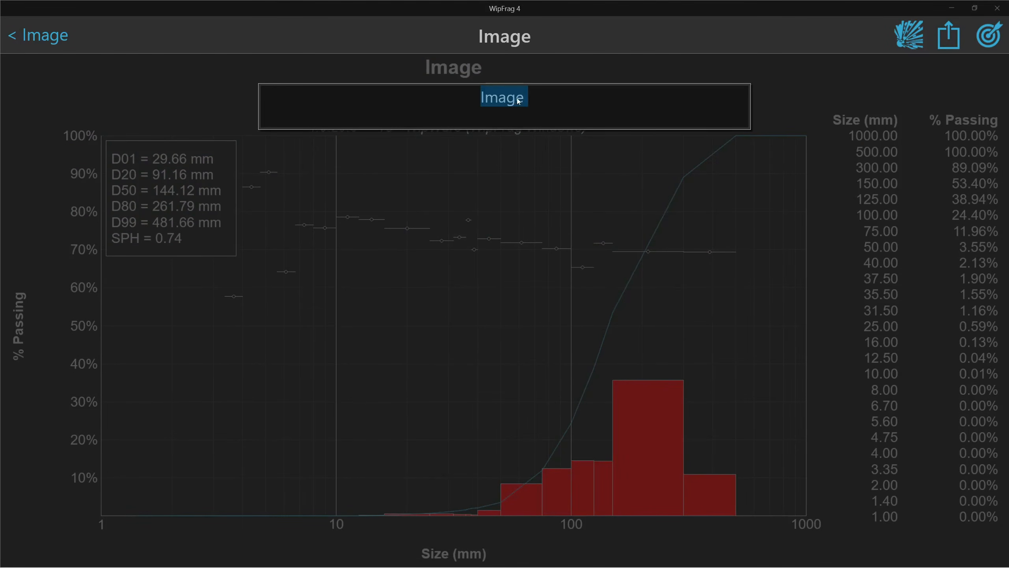
type("Rocks")
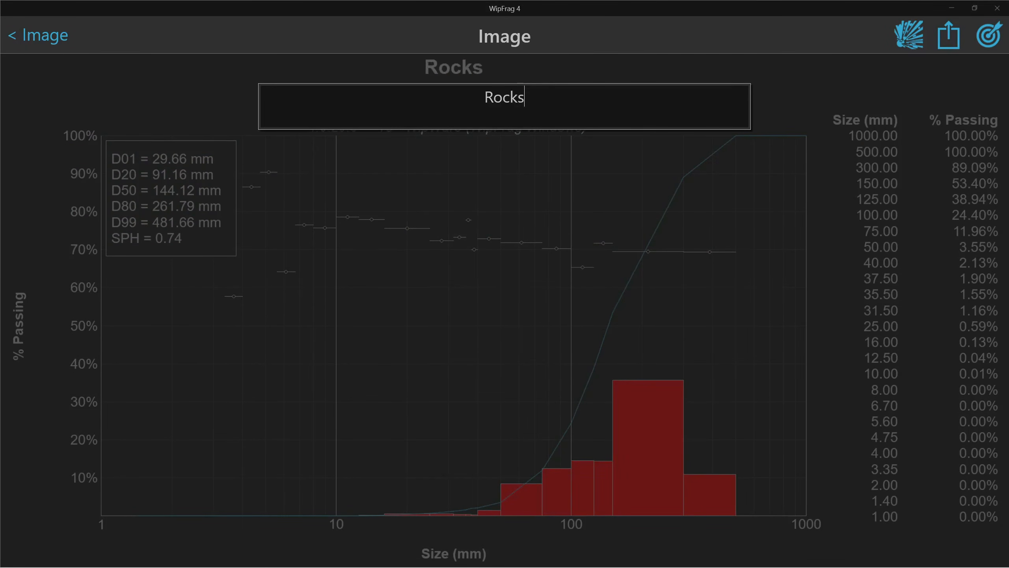
left_click(533, 186)
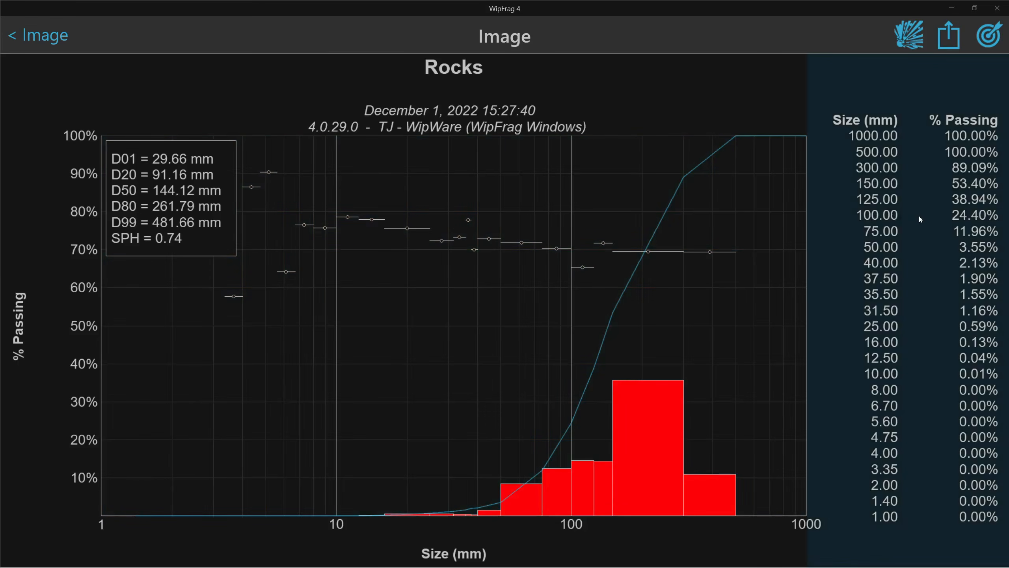
Switch the size profile to ISO (Metric) sieve sizes and select the whole mm column
left_click(919, 217)
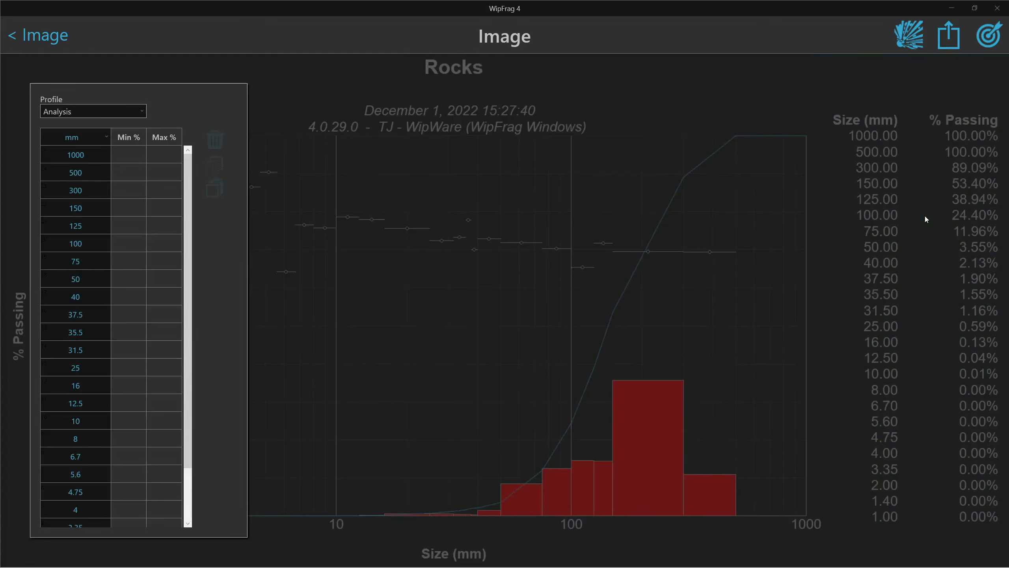
left_click(42, 112)
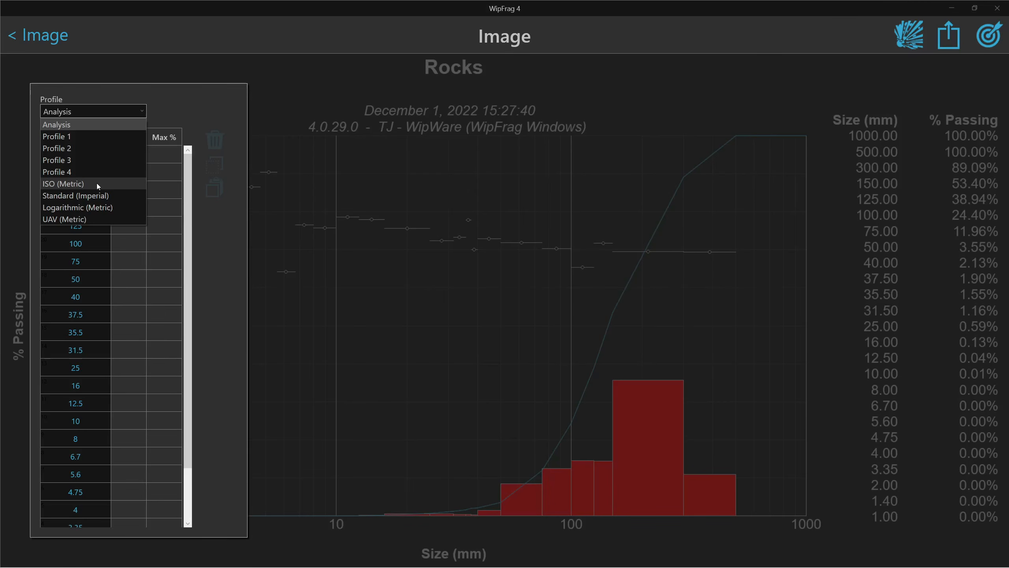
left_click(99, 217)
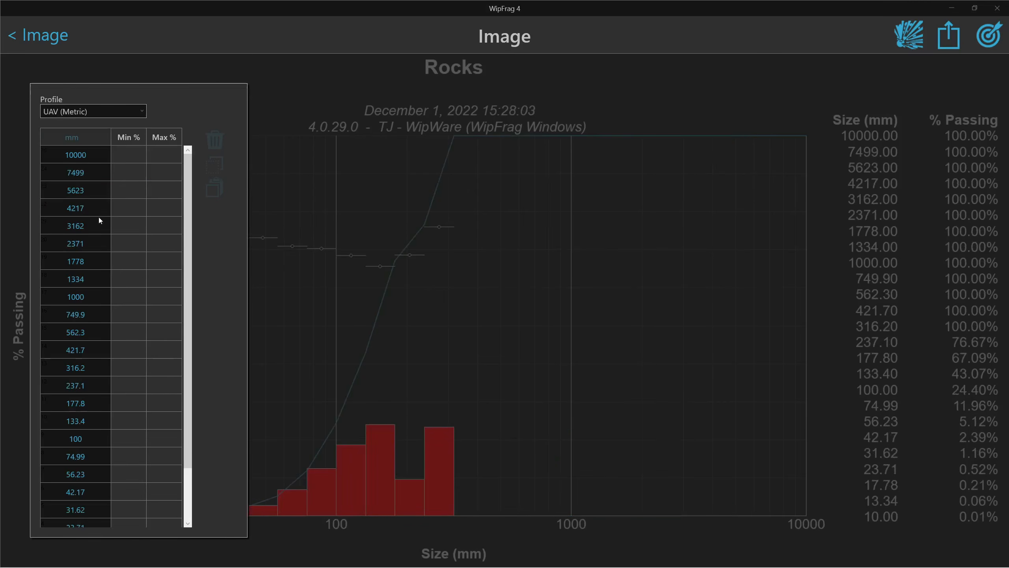
left_click(87, 112)
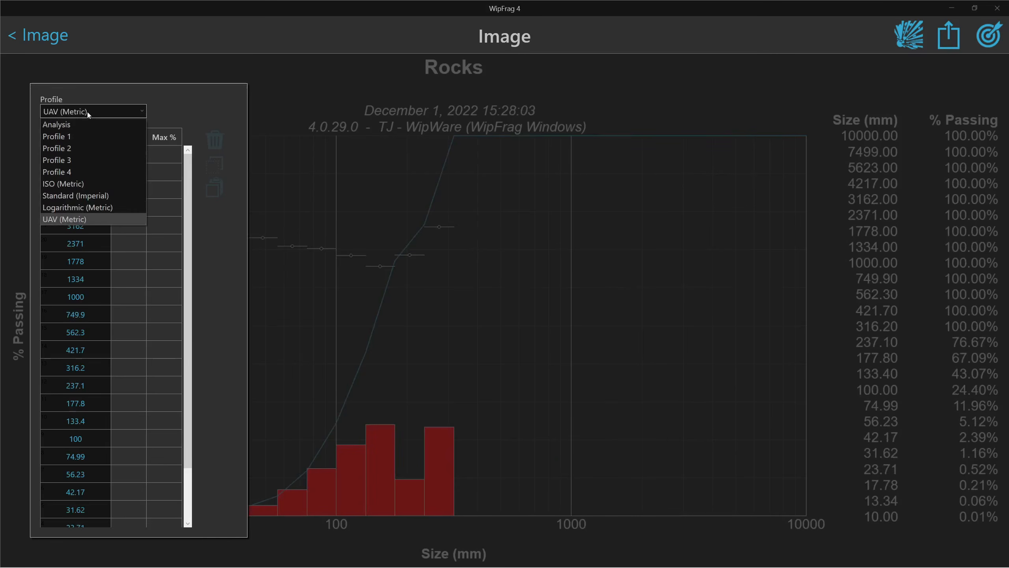
left_click(71, 149)
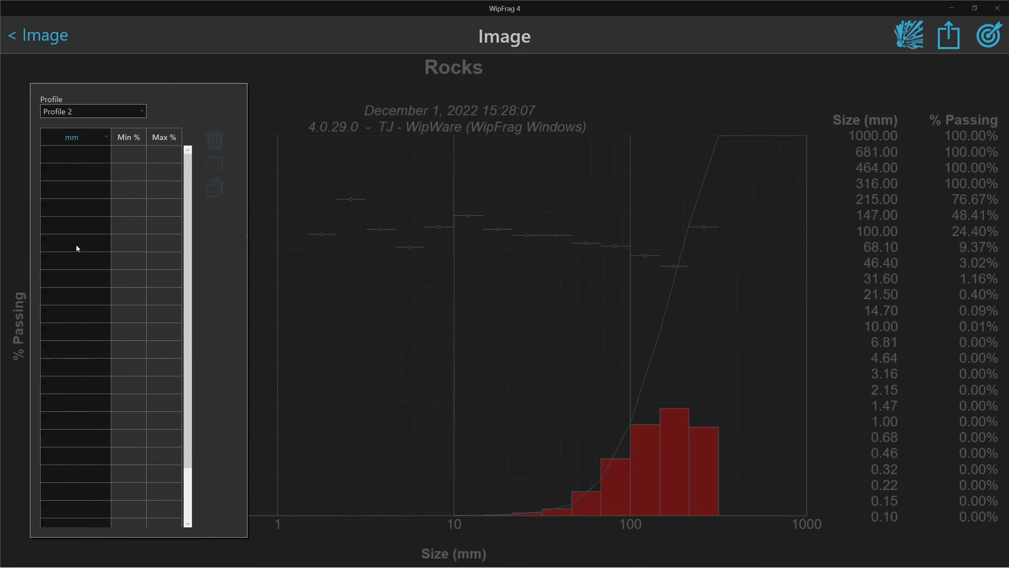
left_click(108, 135)
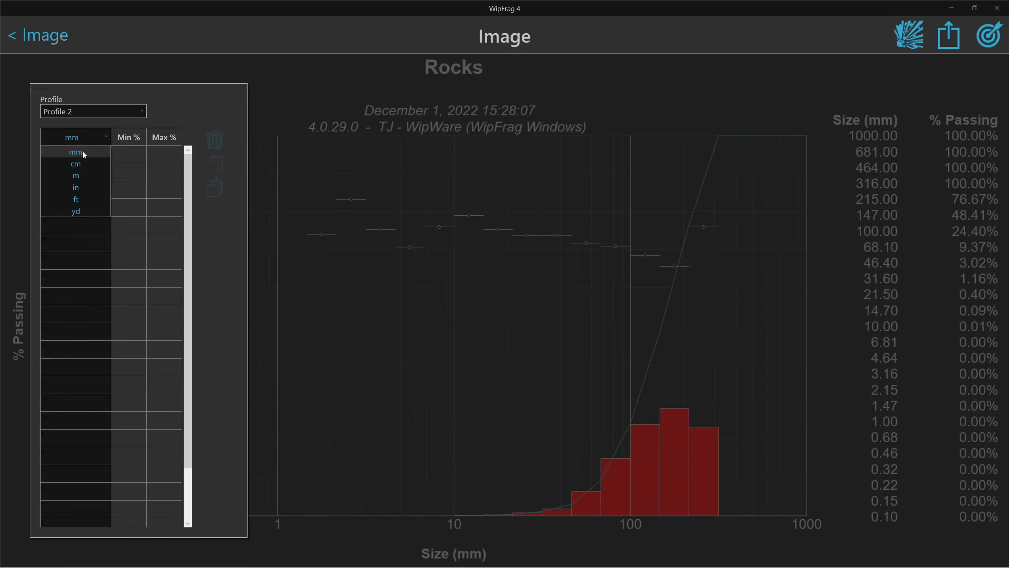
left_click(95, 134)
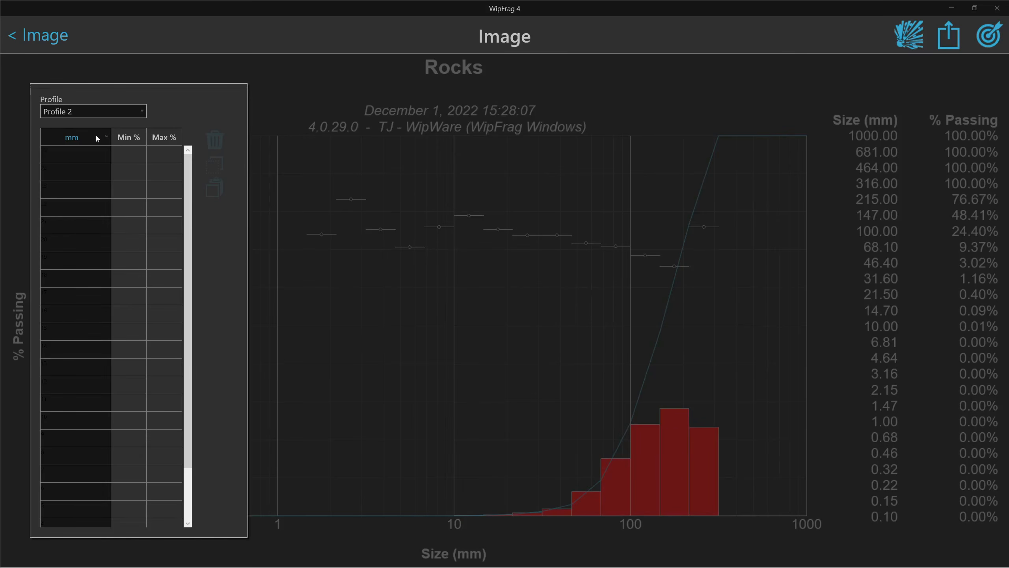
left_click(106, 115)
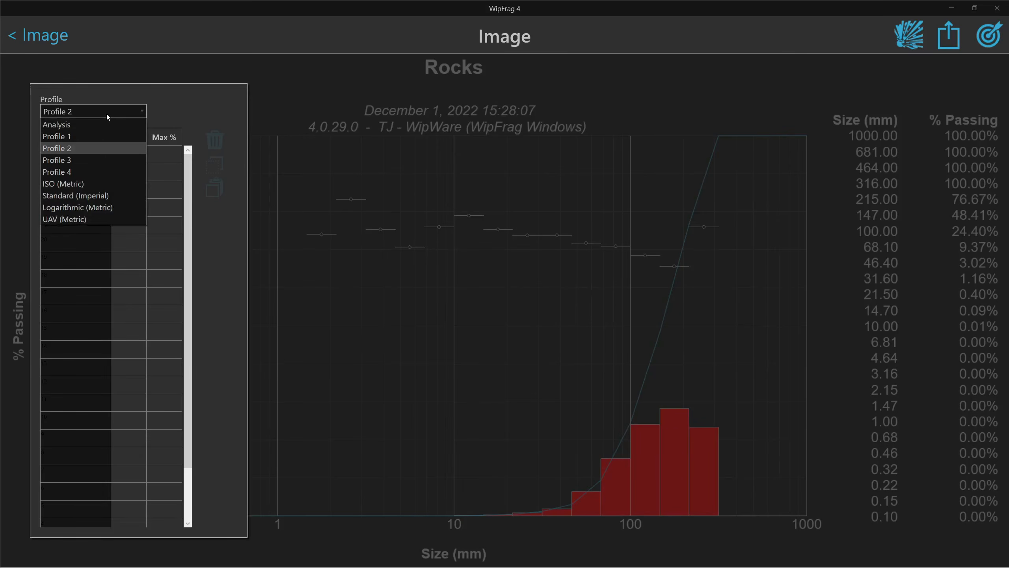
left_click(73, 183)
left_click_drag(80, 162, 78, 530)
Copy the ISO sizes into Profile 2 and select the rows from 8 down to 1 mm
scroll(75, 493, "up", 2)
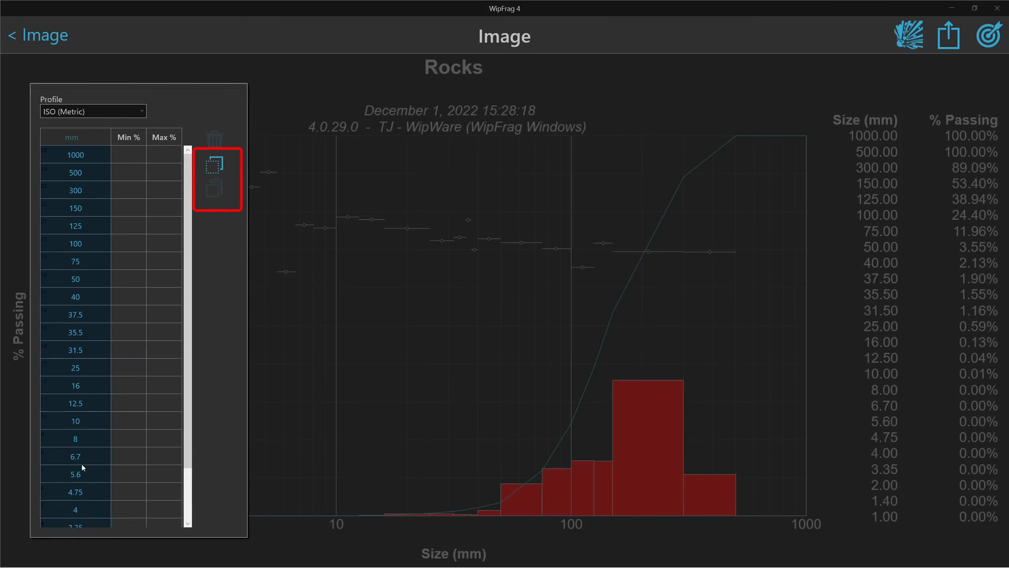
left_click(216, 169)
left_click(85, 109)
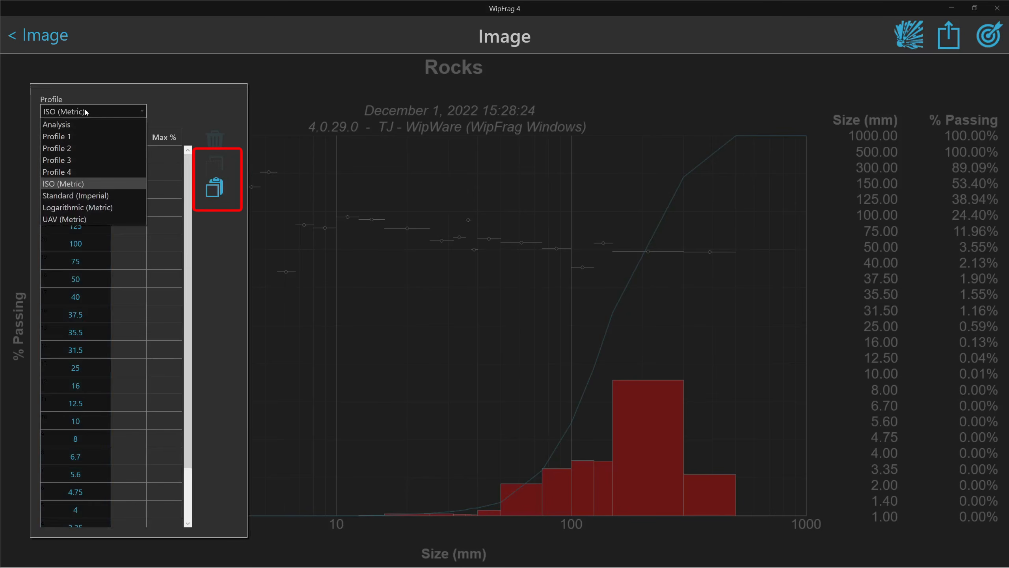
left_click(70, 151)
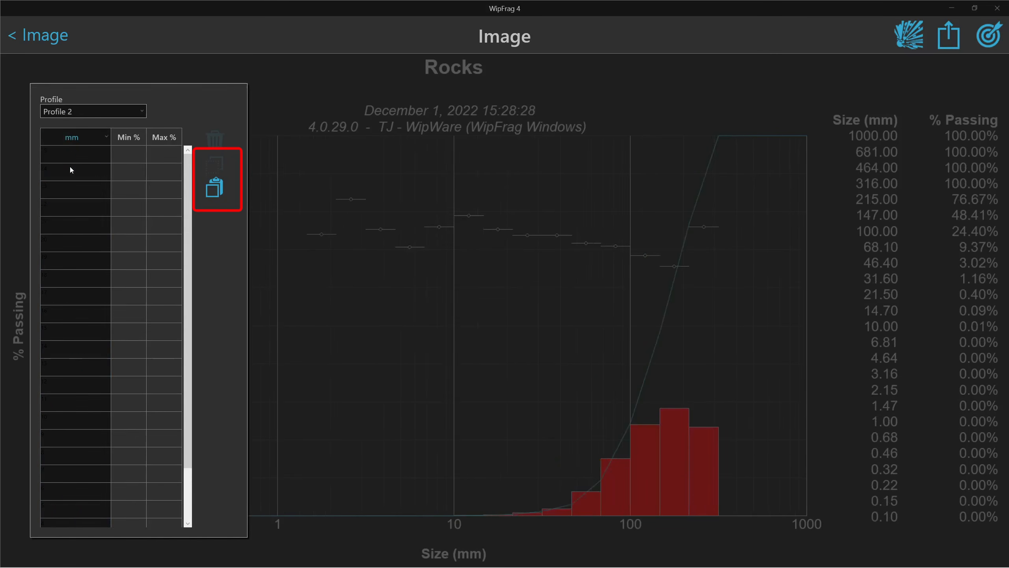
left_click(76, 161)
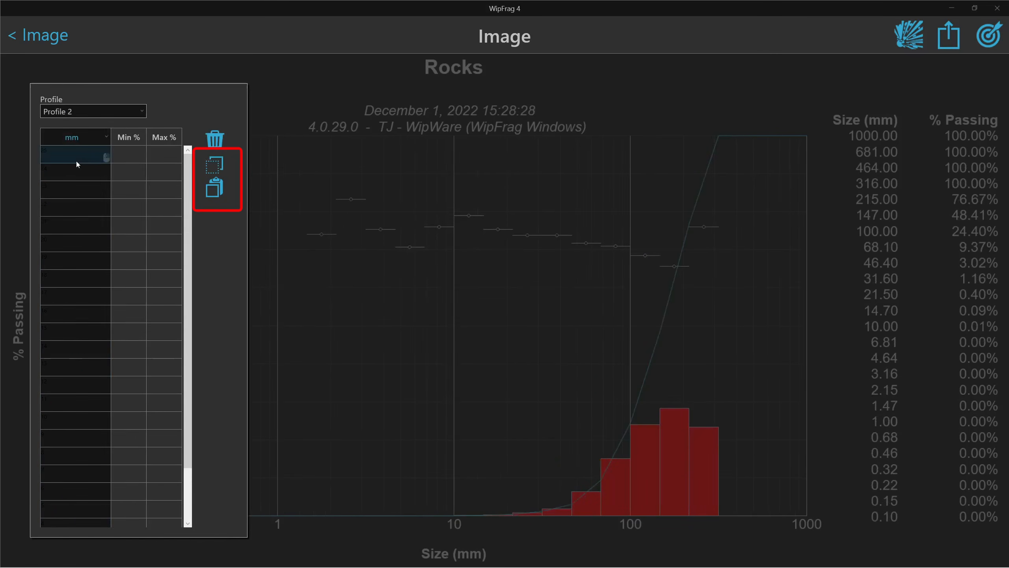
left_click(215, 190)
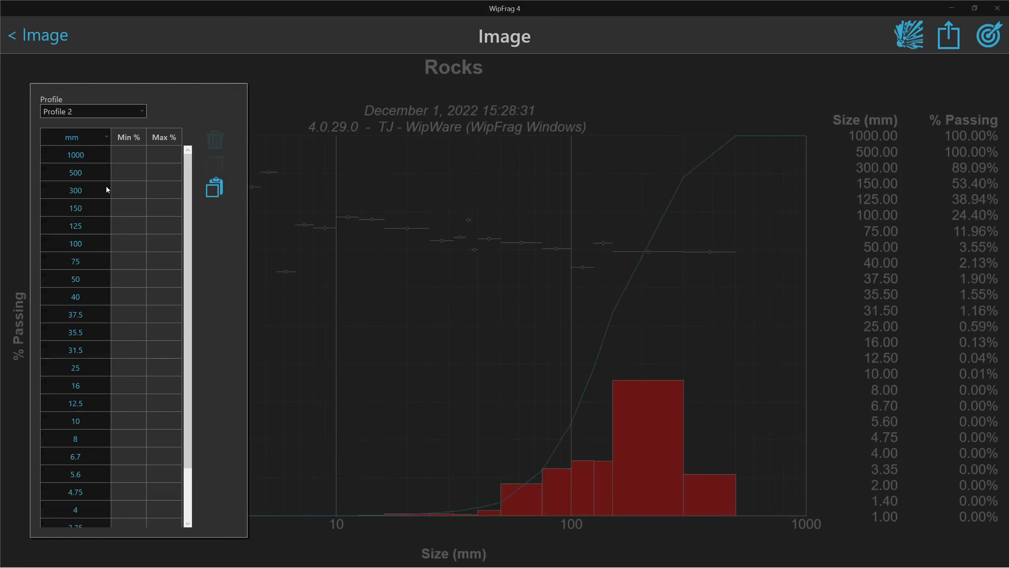
scroll(101, 187, "down", 3)
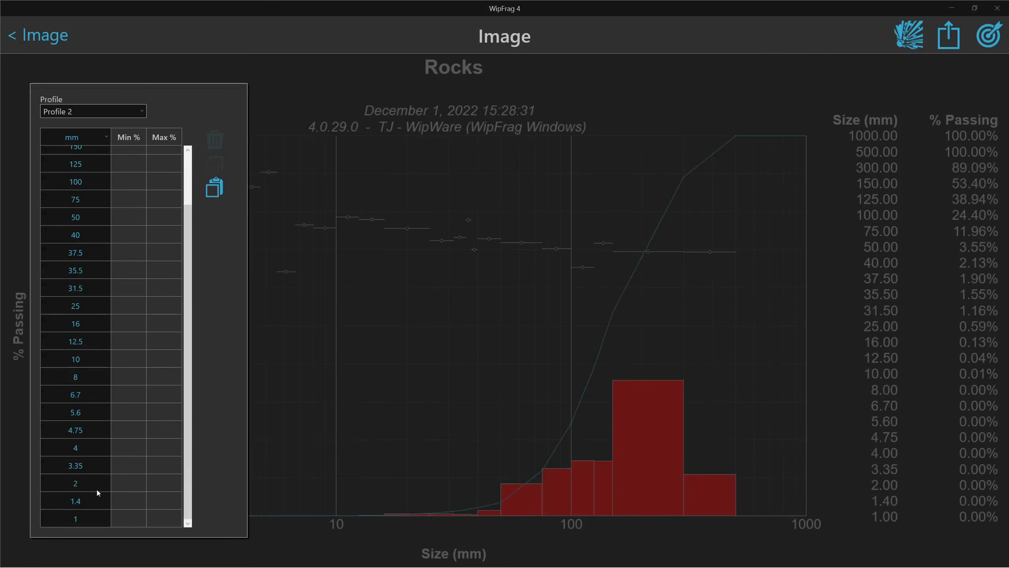
left_click_drag(89, 517, 82, 372)
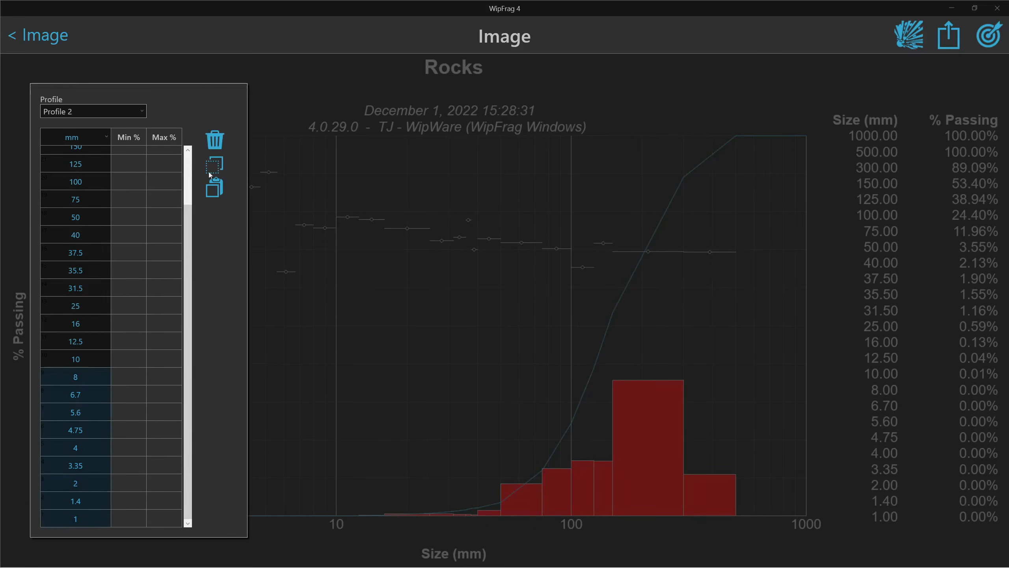
Delete Profile 2's sizes below 10 mm and set a 99–100% limit at 500 mm
left_click(216, 144)
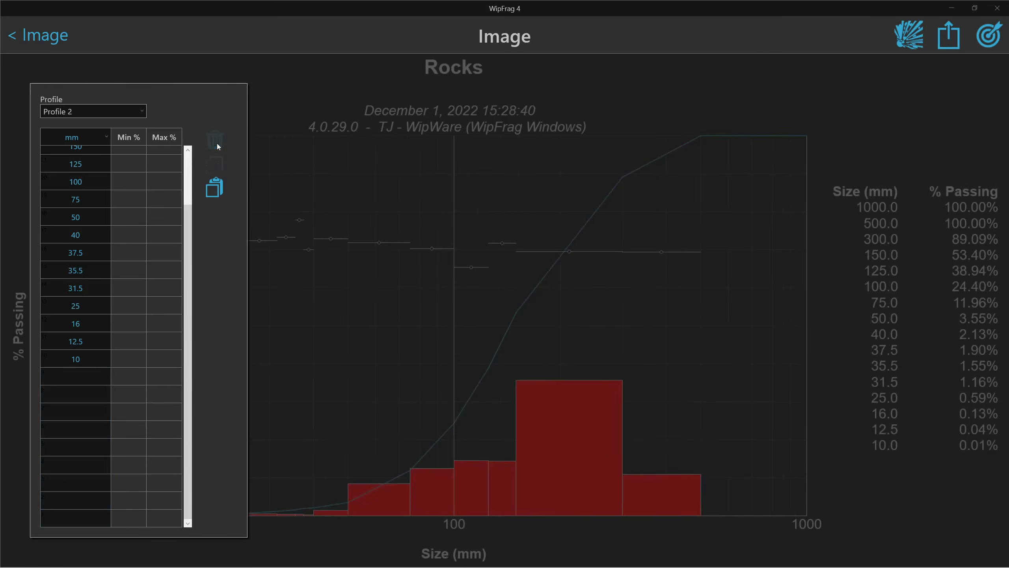
scroll(139, 317, "up", 3)
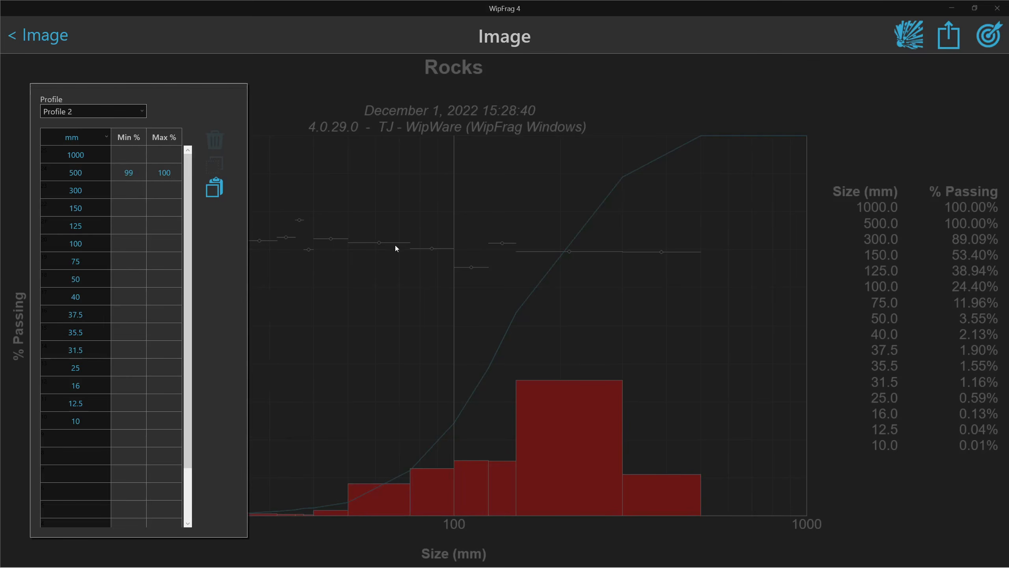
key("Return")
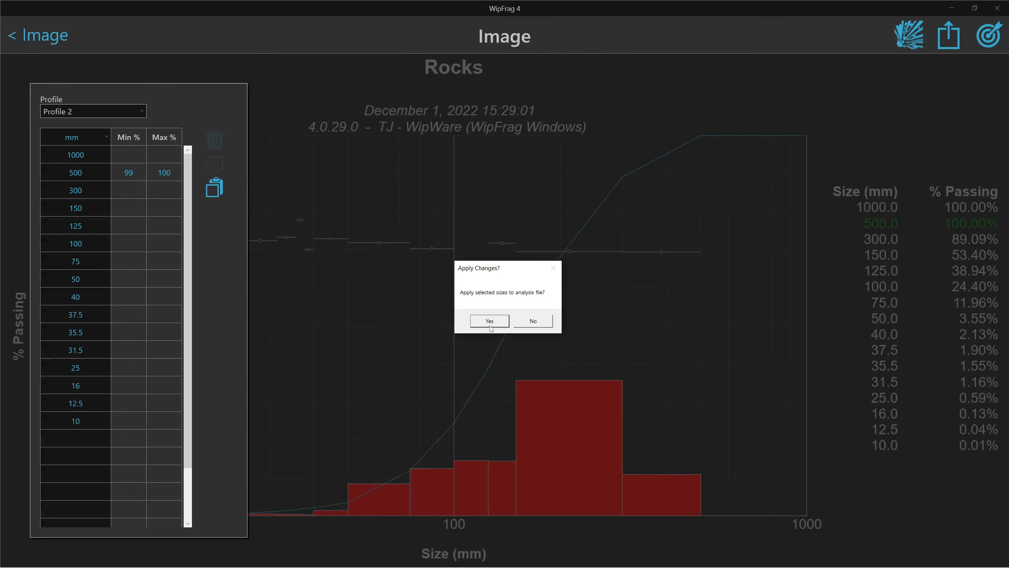
left_click(489, 324)
left_click(489, 326)
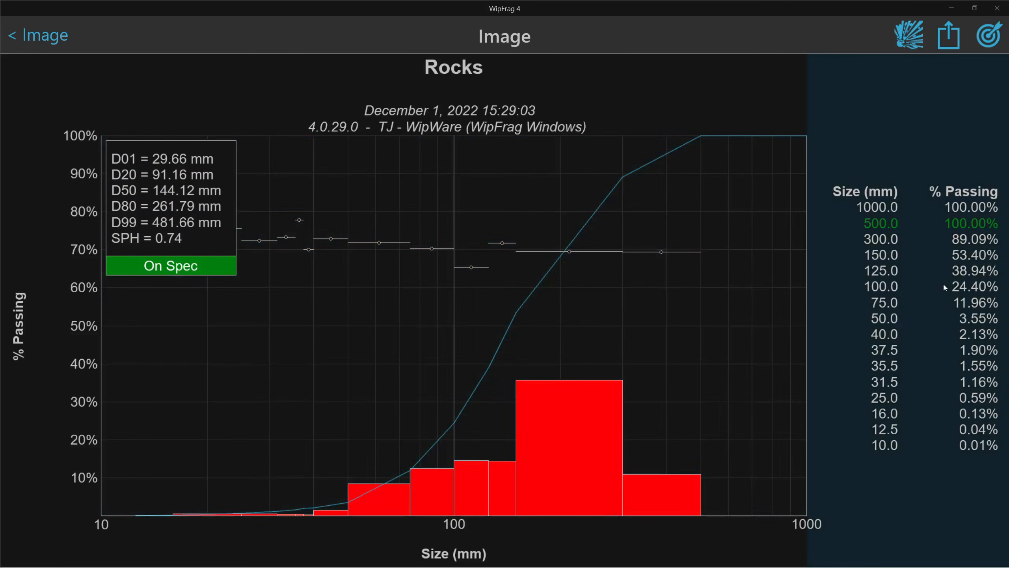
Apply Profile 1's spec band to the Rocks chart so it shows On Spec
left_click(943, 284)
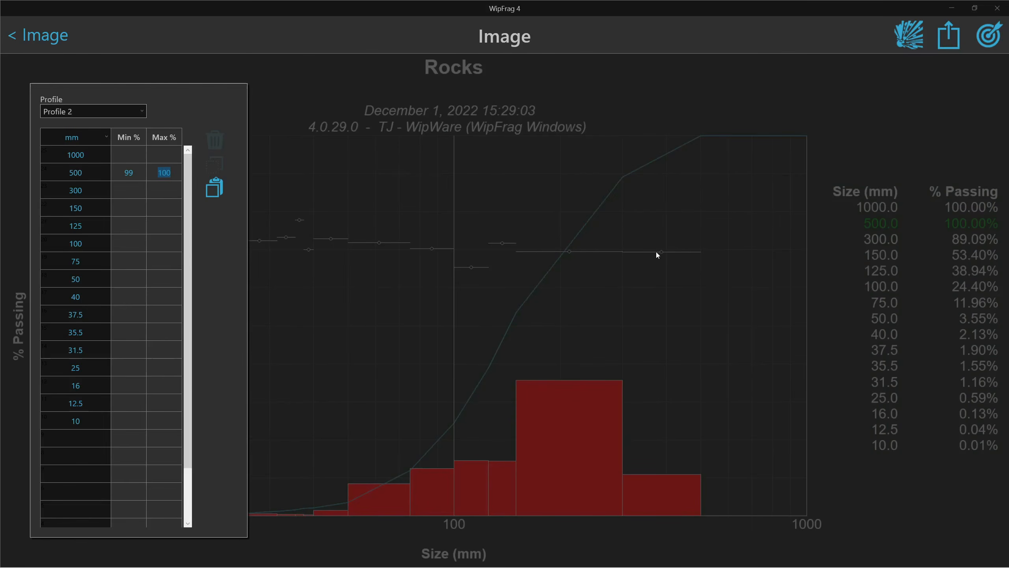
left_click(118, 115)
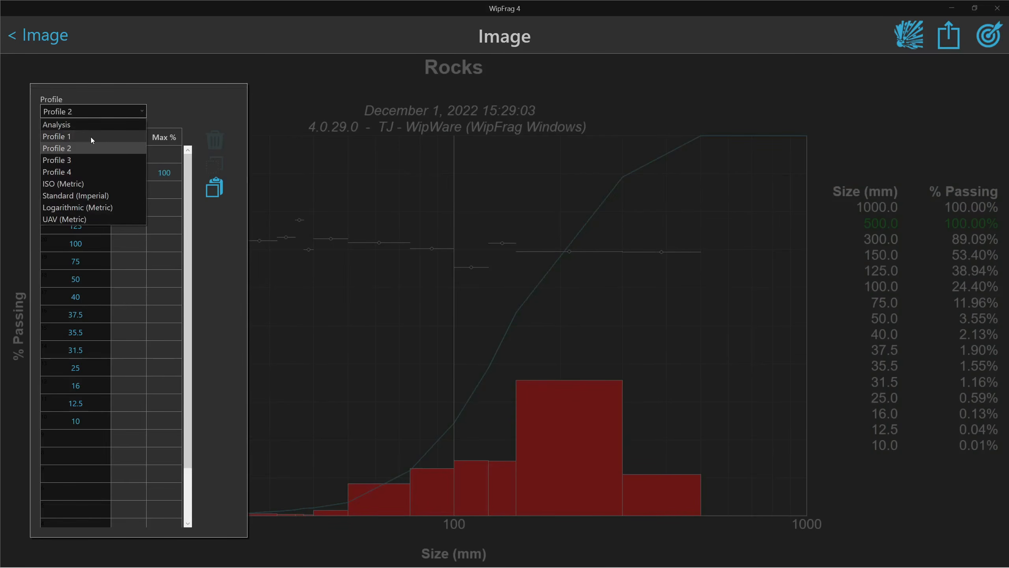
left_click(91, 137)
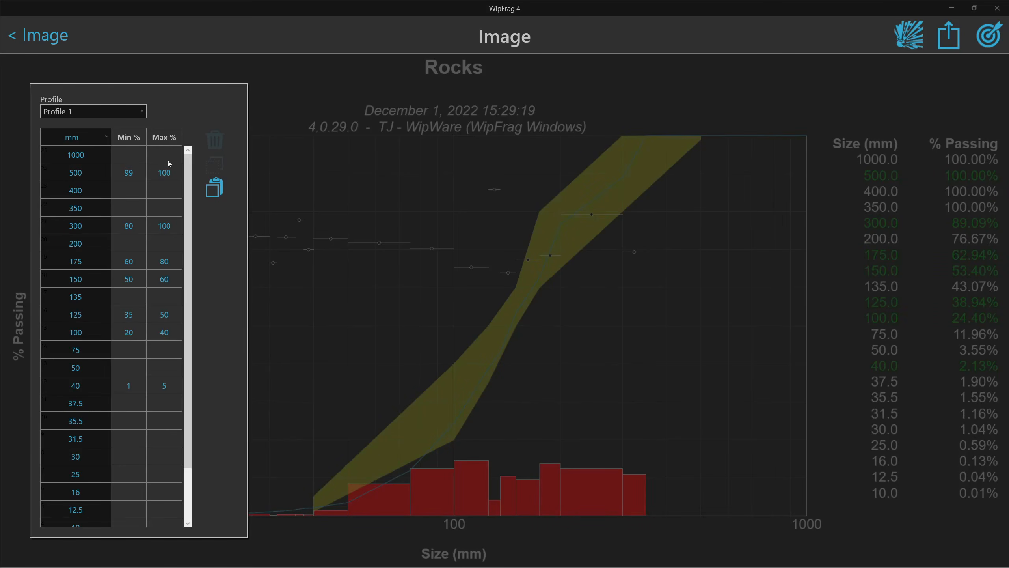
left_click(409, 282)
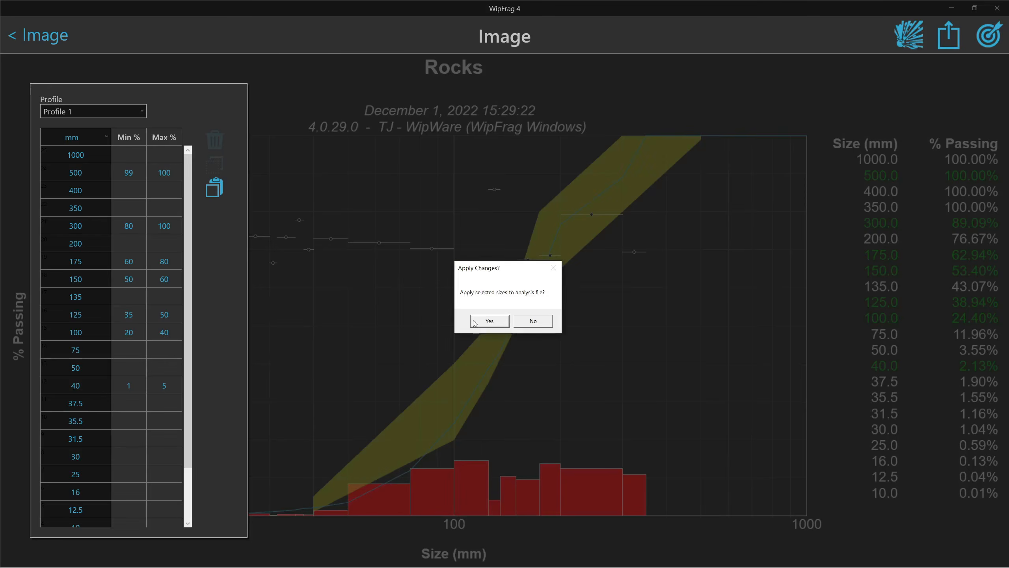
left_click(477, 320)
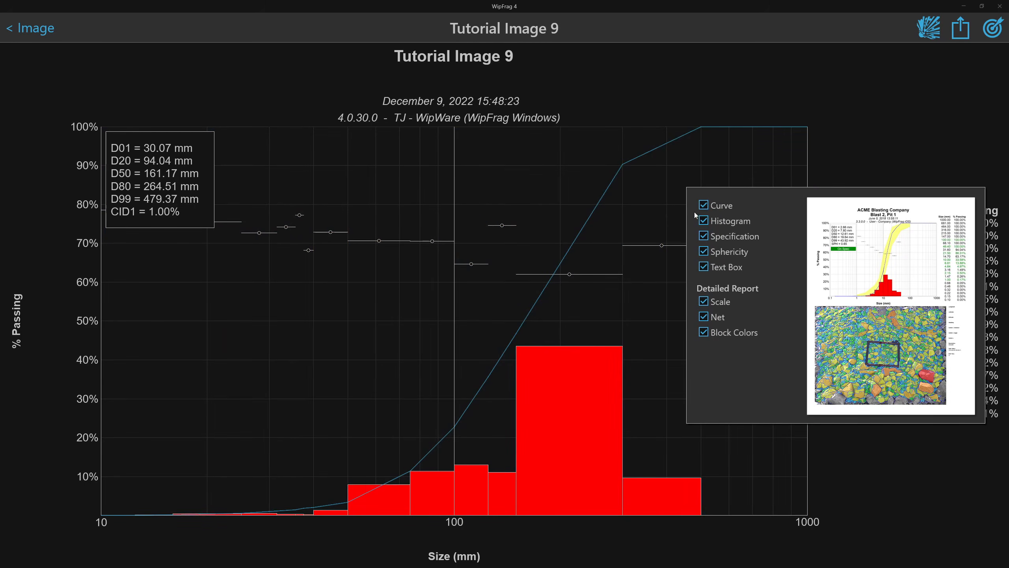
left_click(704, 205)
left_click(704, 221)
left_click(705, 236)
left_click(706, 252)
left_click(707, 267)
left_click(707, 266)
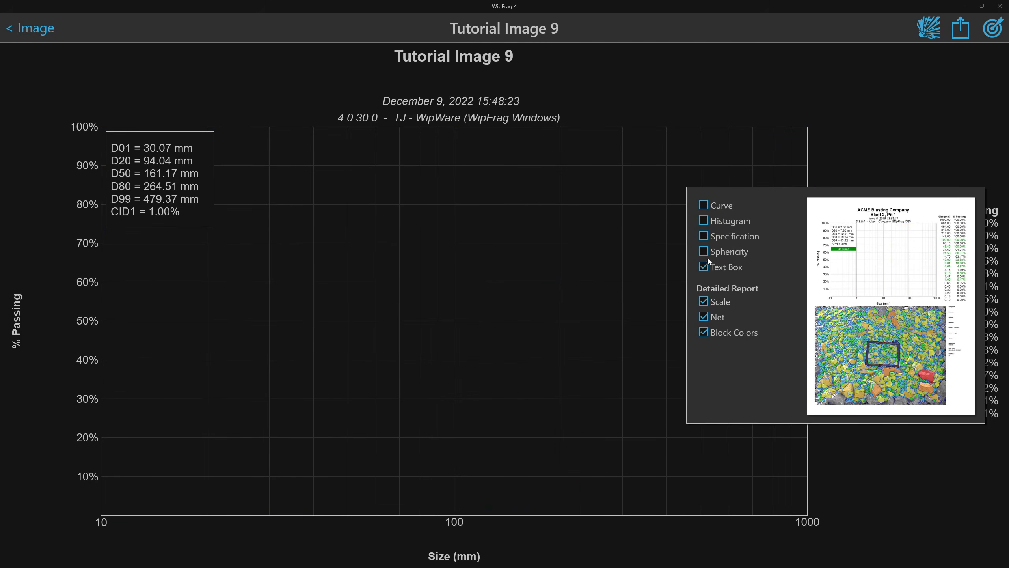
left_click(704, 251)
left_click(704, 236)
left_click(704, 221)
left_click(703, 205)
left_click(704, 301)
left_click(704, 317)
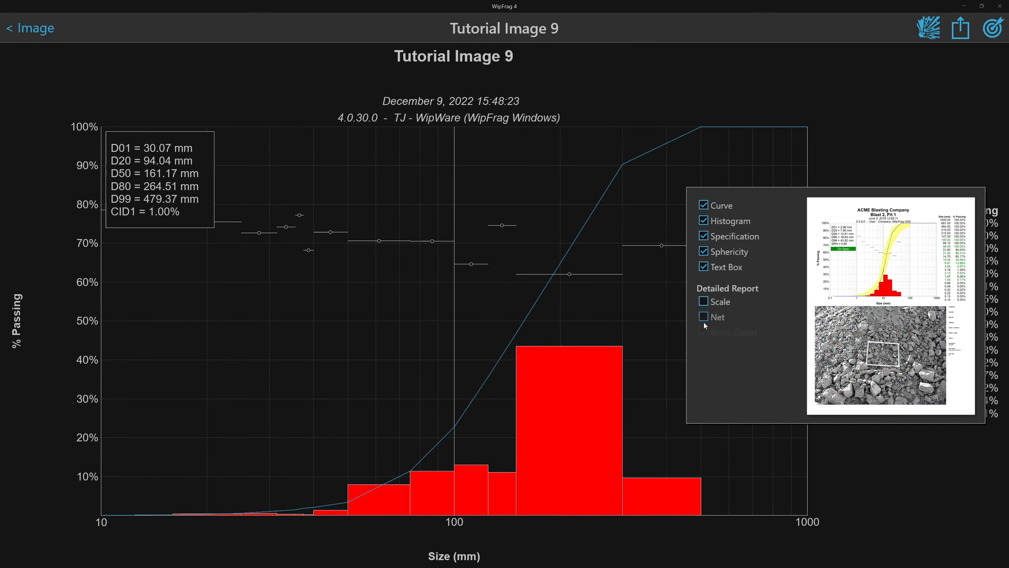
left_click(704, 317)
left_click(703, 332)
left_click(704, 317)
left_click(704, 302)
left_click(704, 302)
left_click(705, 301)
left_click(703, 332)
left_click(543, 385)
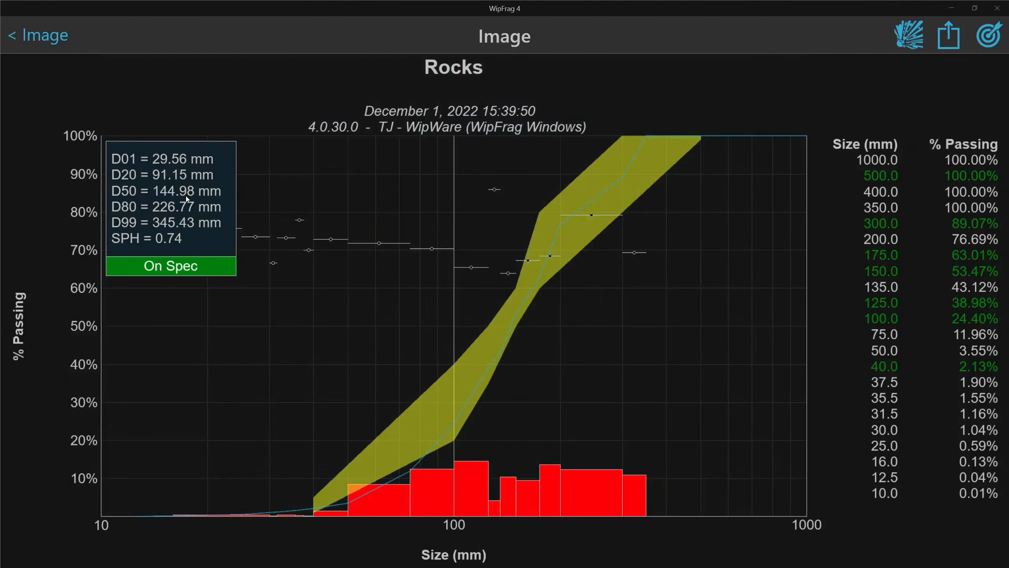
Remove D20 and sphericity from the statistics, add COV and CID1, and move CID1 to the top
left_click(186, 198)
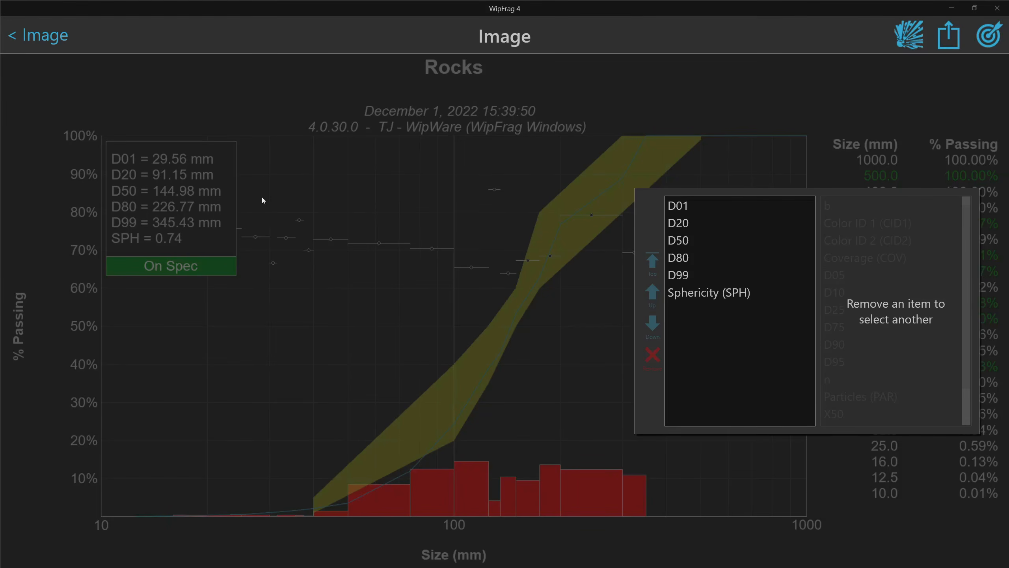
left_click(694, 225)
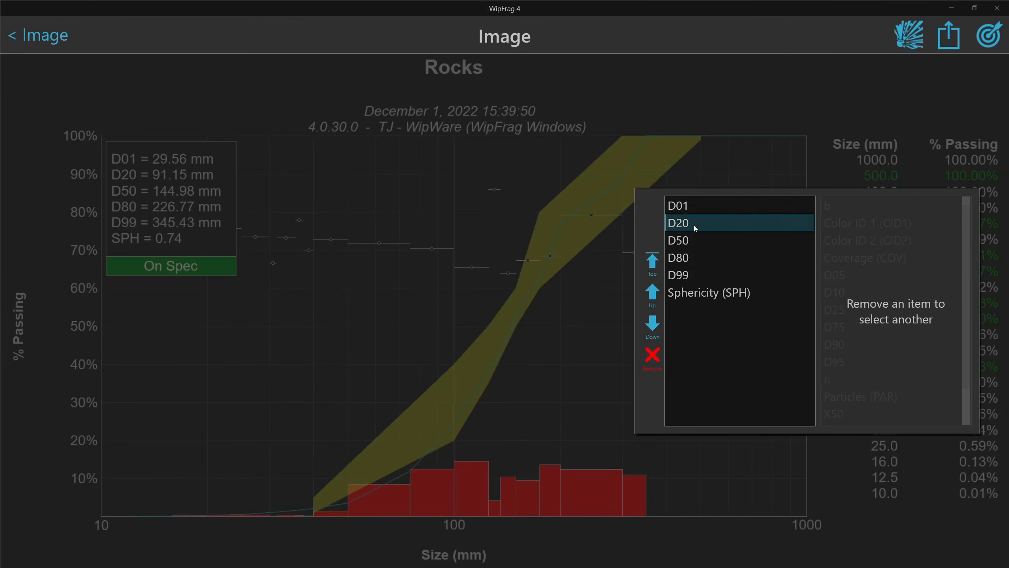
left_click(653, 355)
left_click(684, 279)
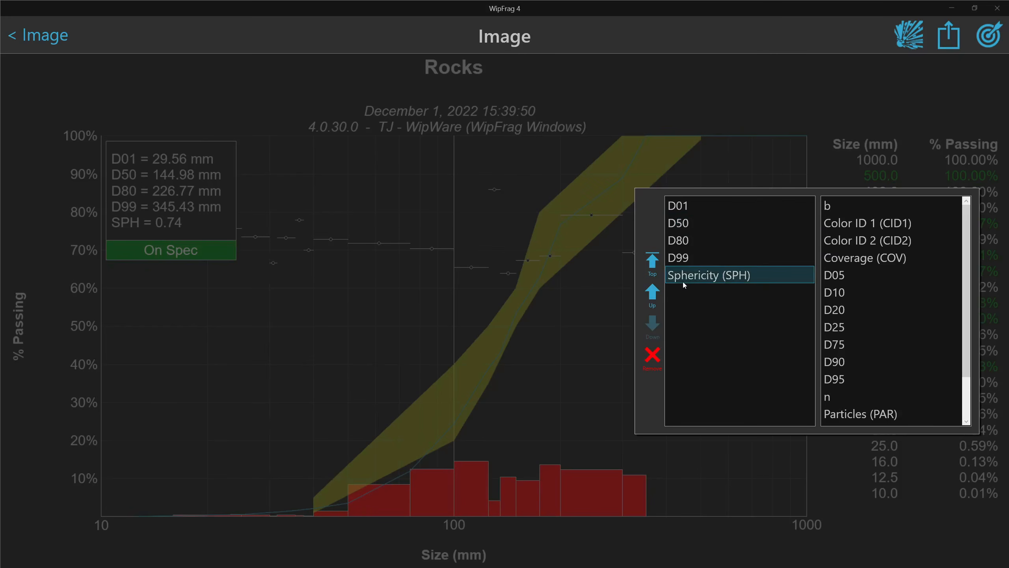
left_click(653, 355)
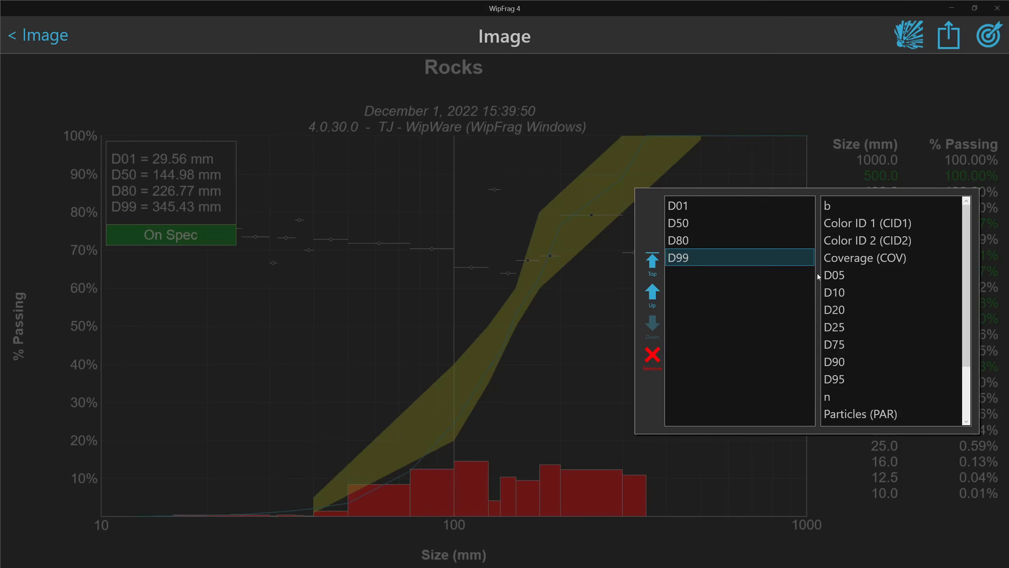
double_click(851, 259)
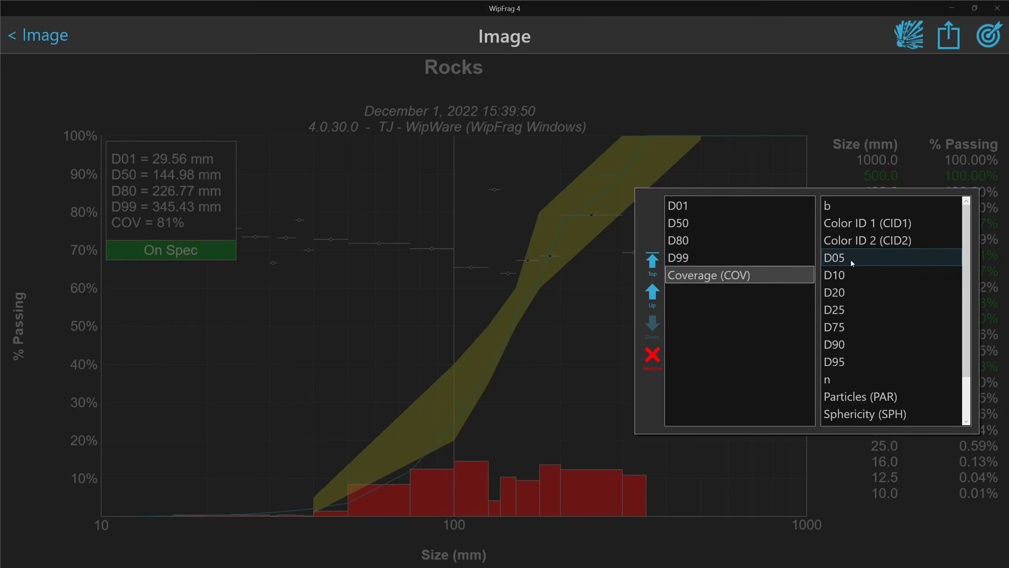
double_click(854, 225)
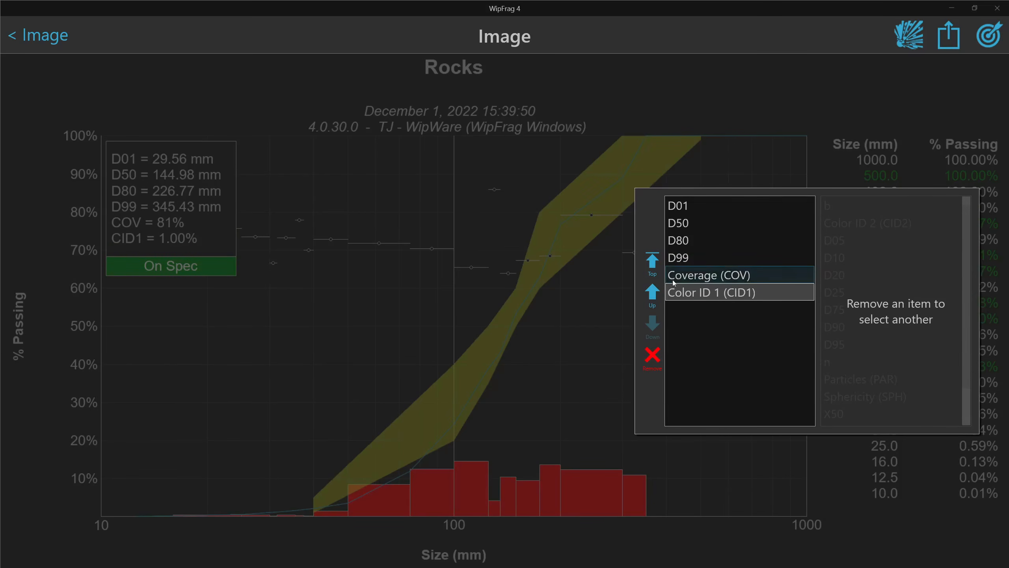
left_click(654, 259)
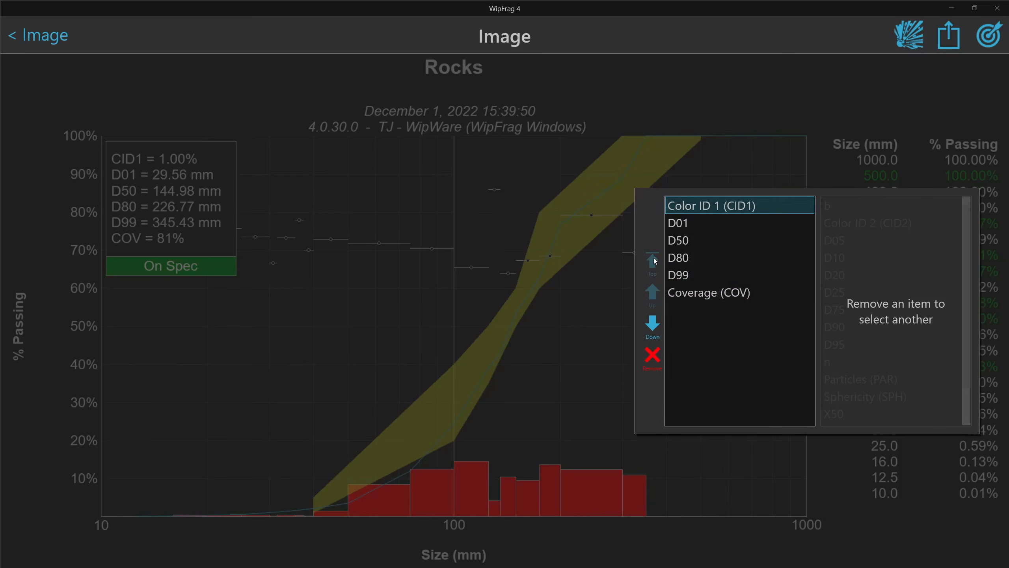
Reposition D99 so it sits directly after D01 in the statistics list
left_click(667, 274)
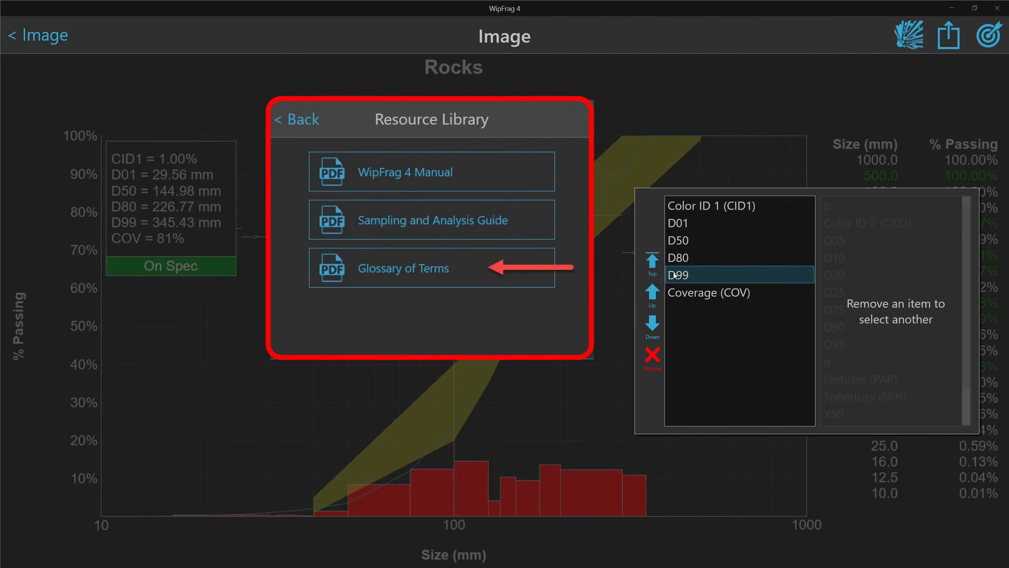
left_click(652, 292)
left_click(652, 292)
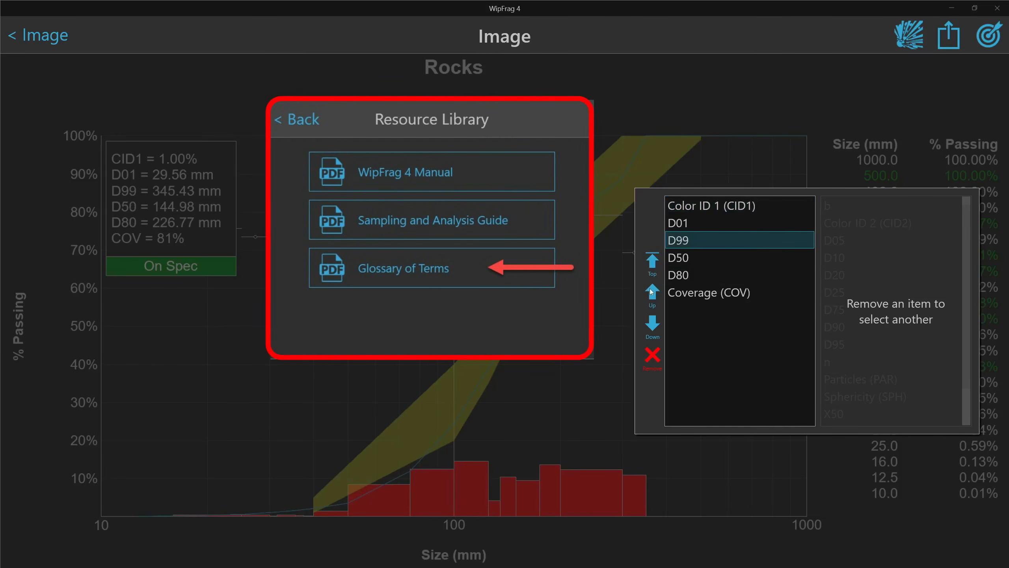
left_click(652, 293)
left_click(650, 320)
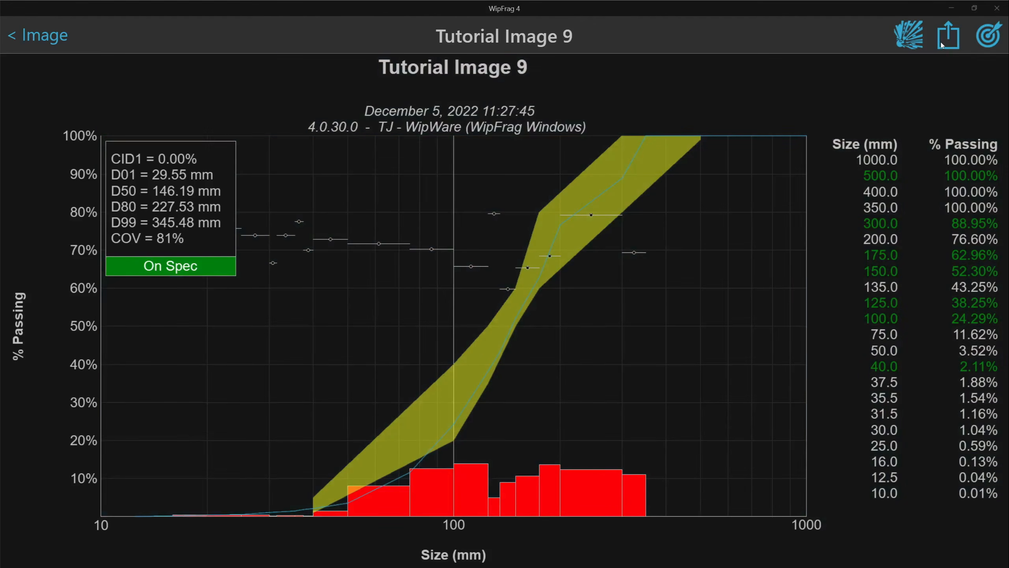
Export Tutorial Image 9's results as PDF, PNG, CSV and ANA files to a Desktop folder
left_click(942, 45)
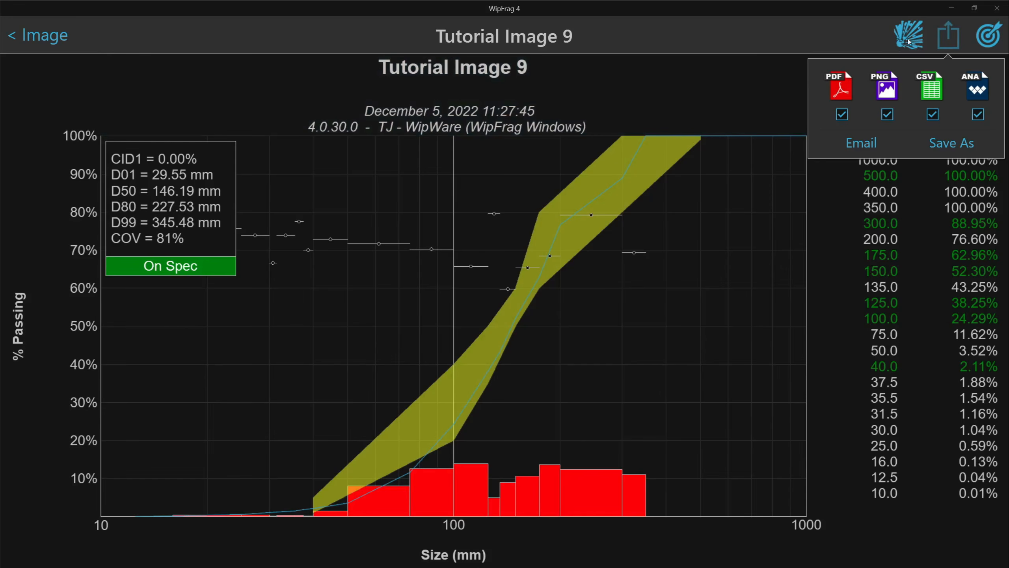
left_click(954, 147)
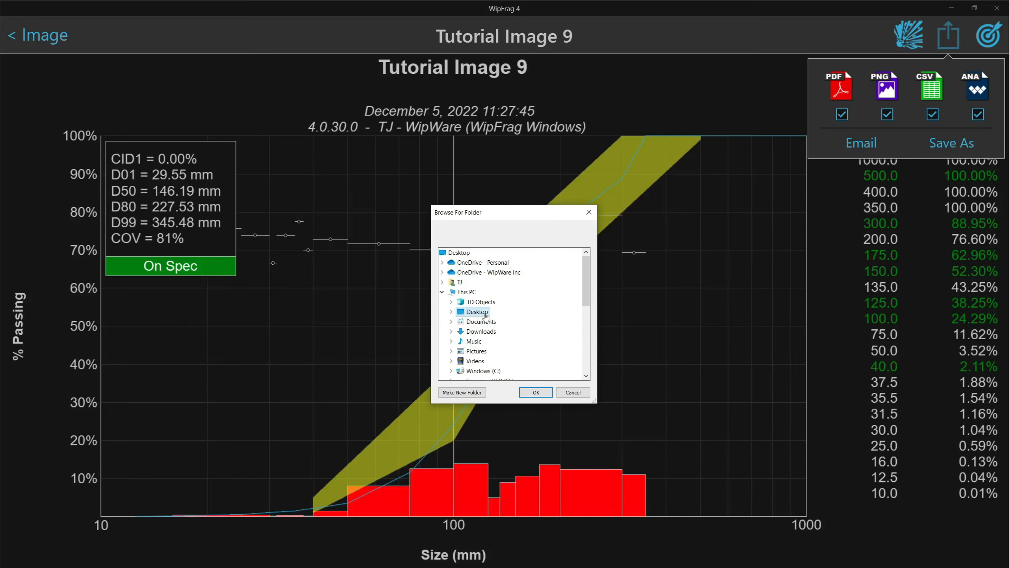
left_click(452, 314)
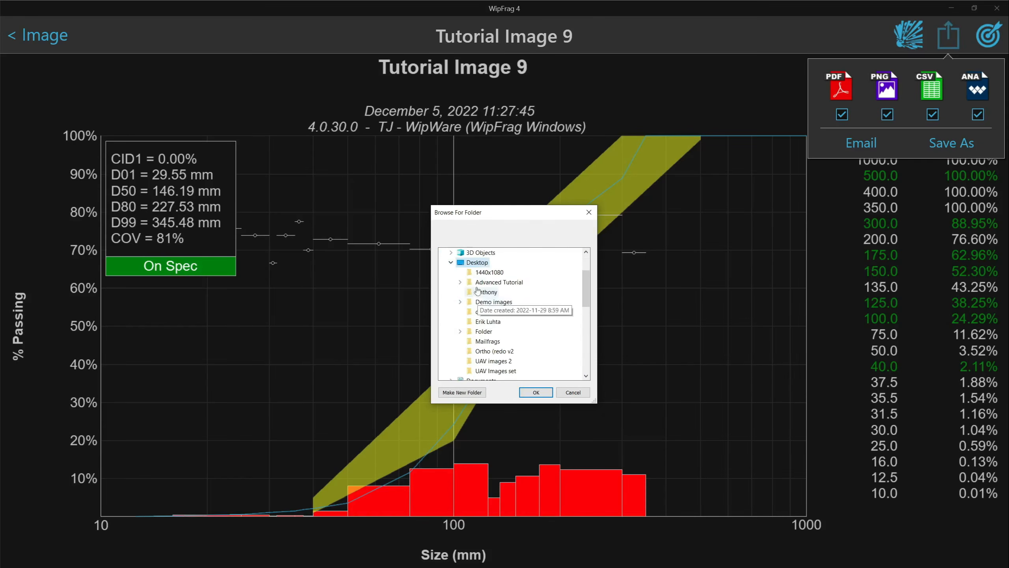
left_click(453, 263)
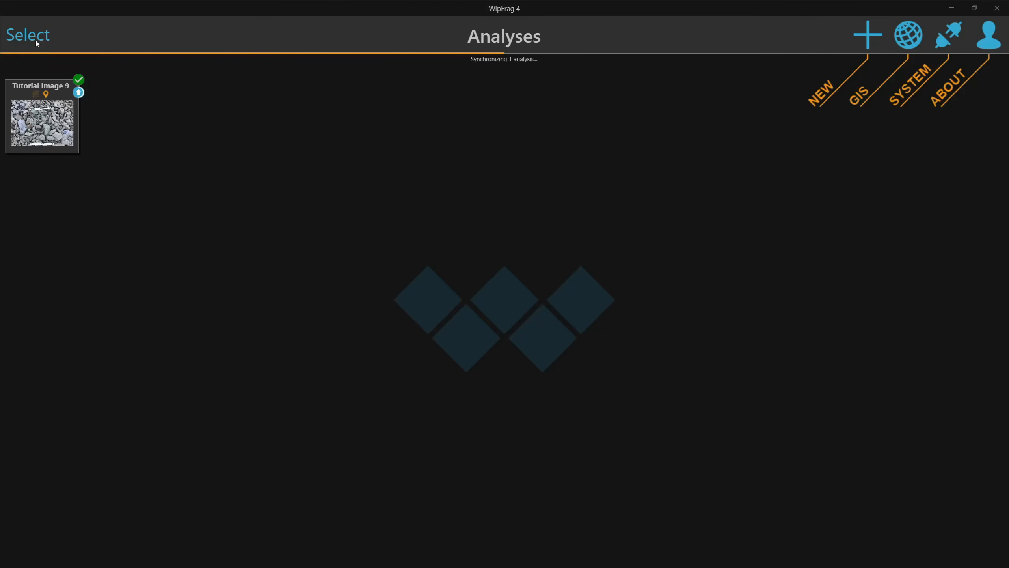
Share Tutorial Image 9 with support and save the share list
left_click(28, 35)
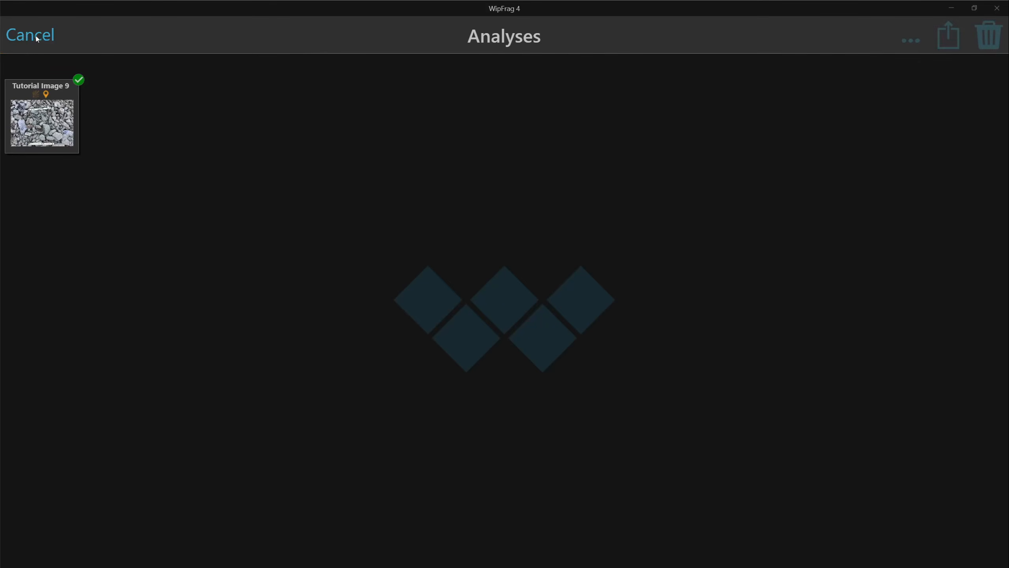
left_click(49, 116)
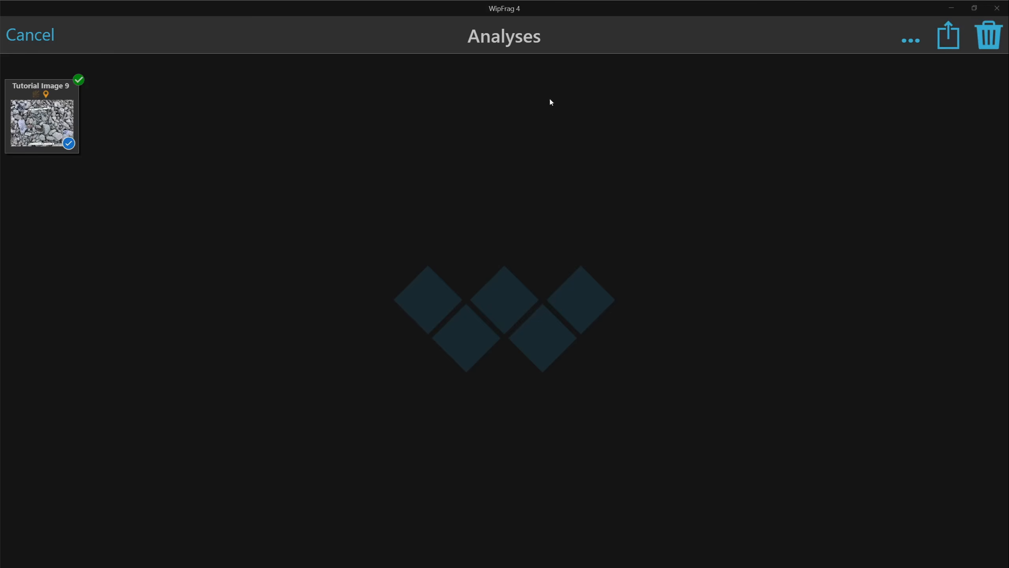
left_click(910, 40)
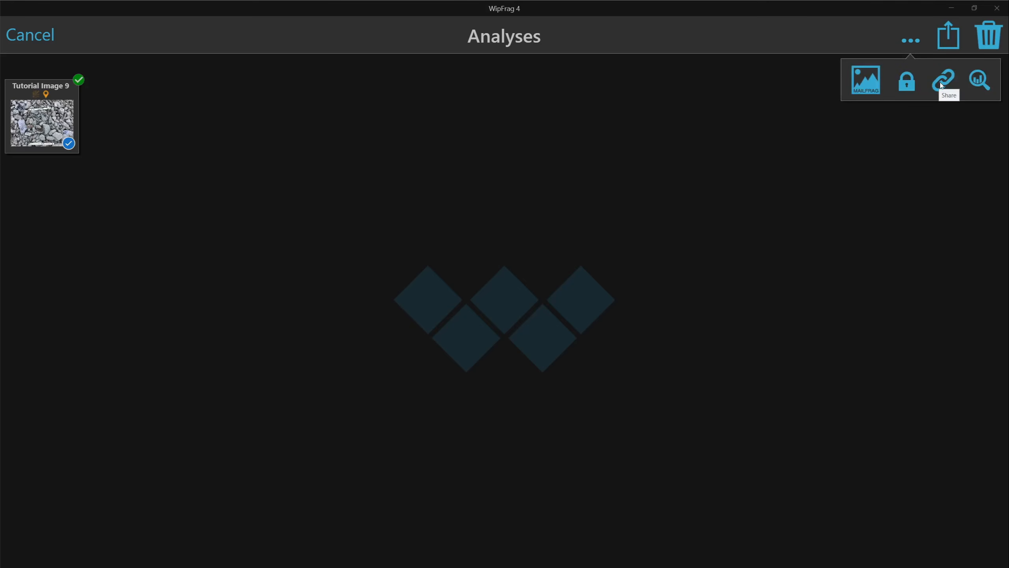
left_click(942, 85)
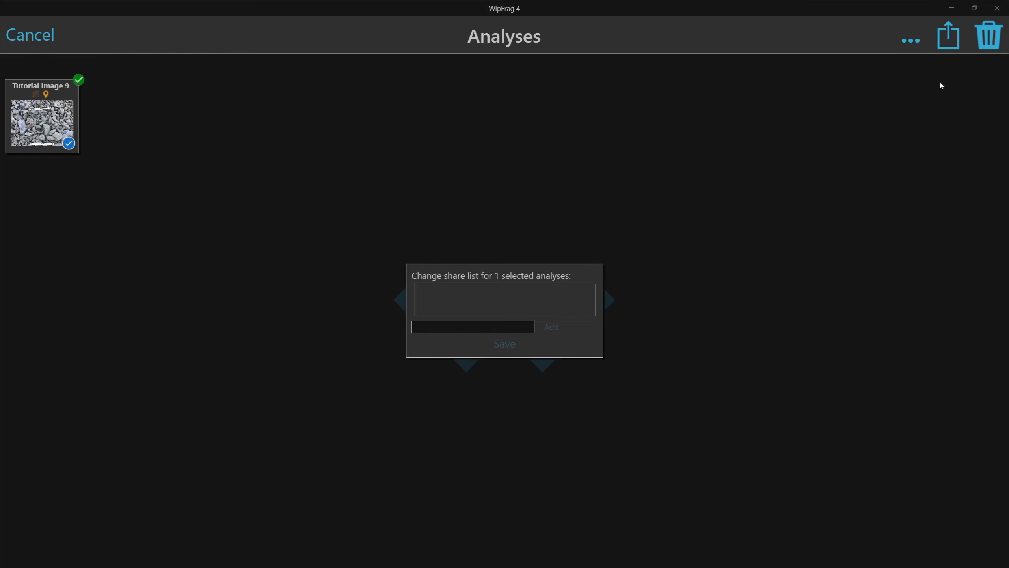
left_click(490, 330)
type("support")
left_click(557, 324)
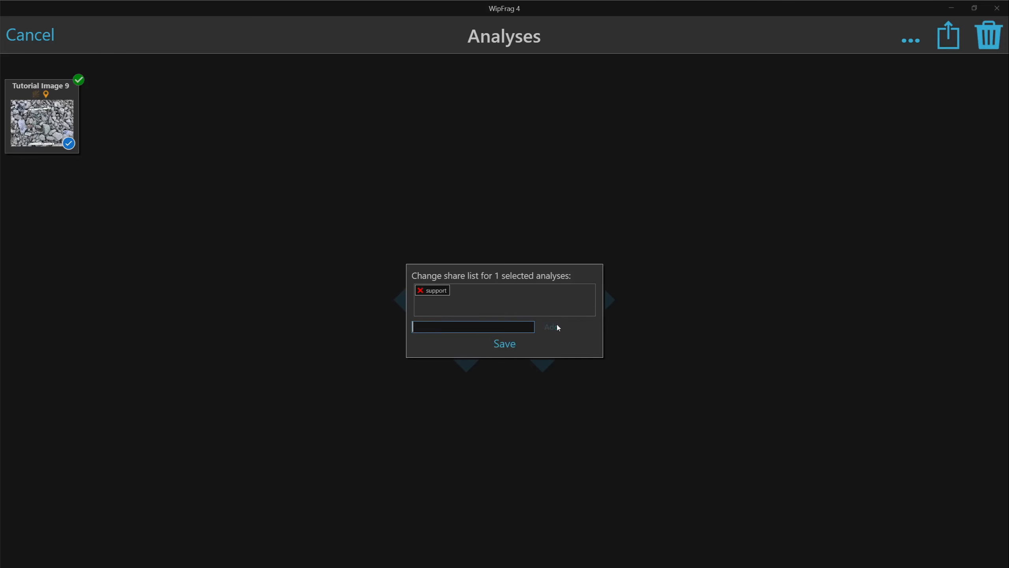
left_click(504, 344)
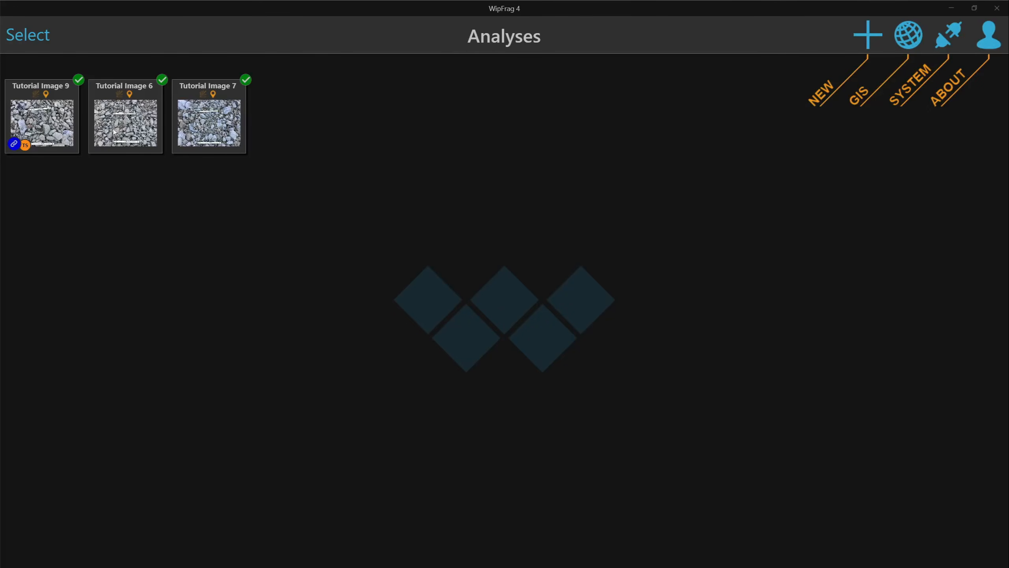
Remove support from Tutorial Image 9's share list and save it empty
left_click(28, 35)
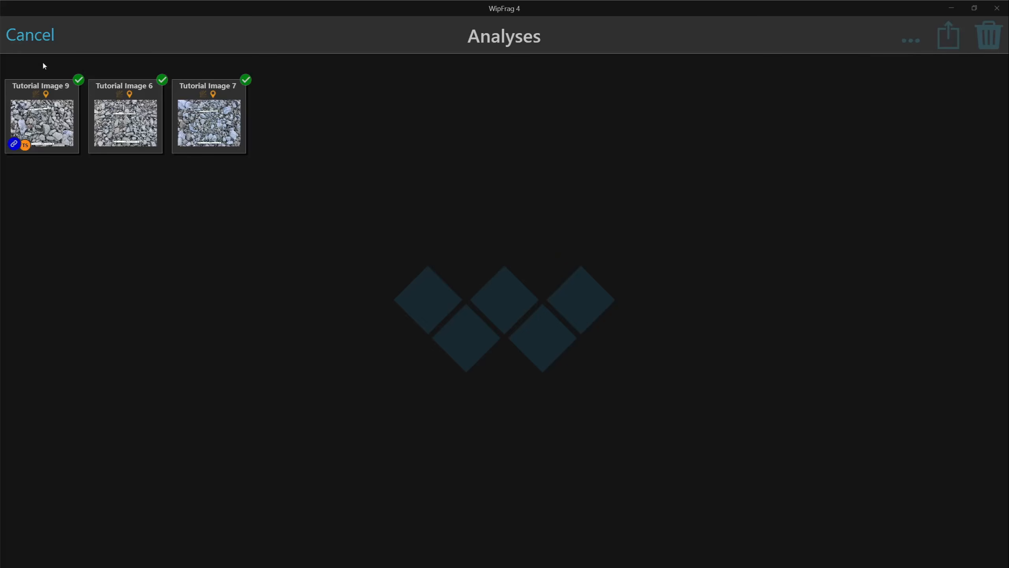
left_click(46, 102)
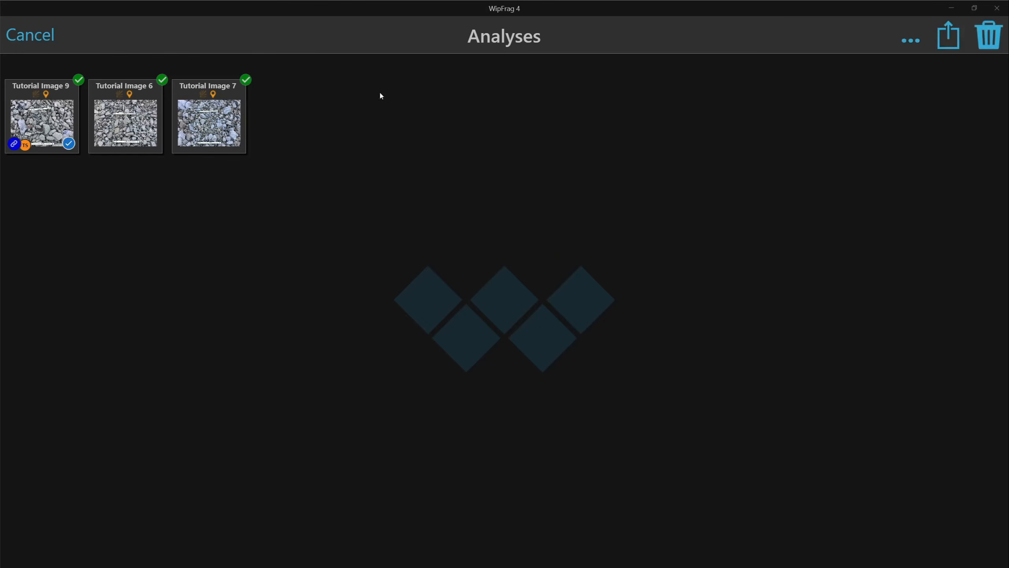
left_click(912, 40)
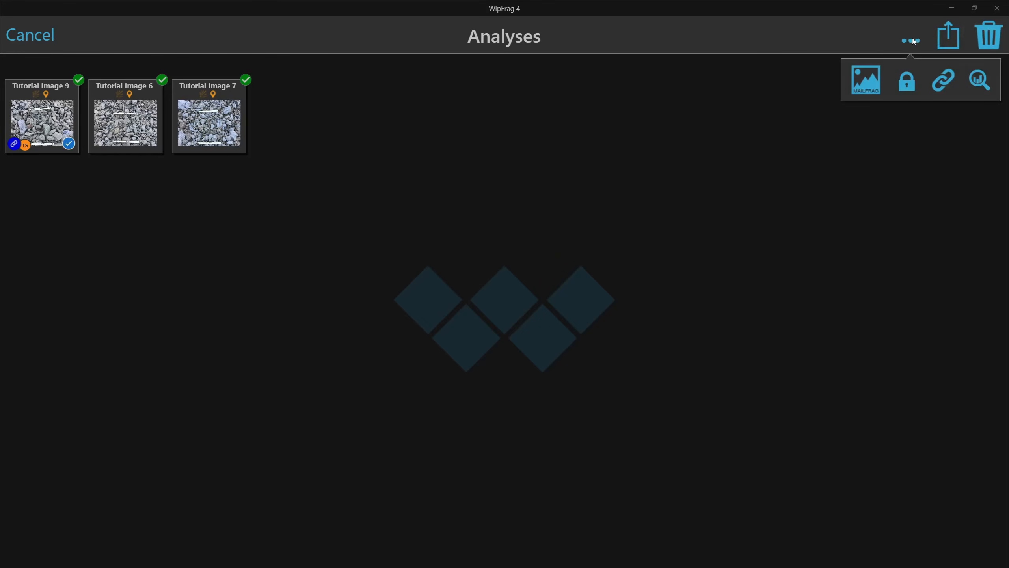
left_click(942, 80)
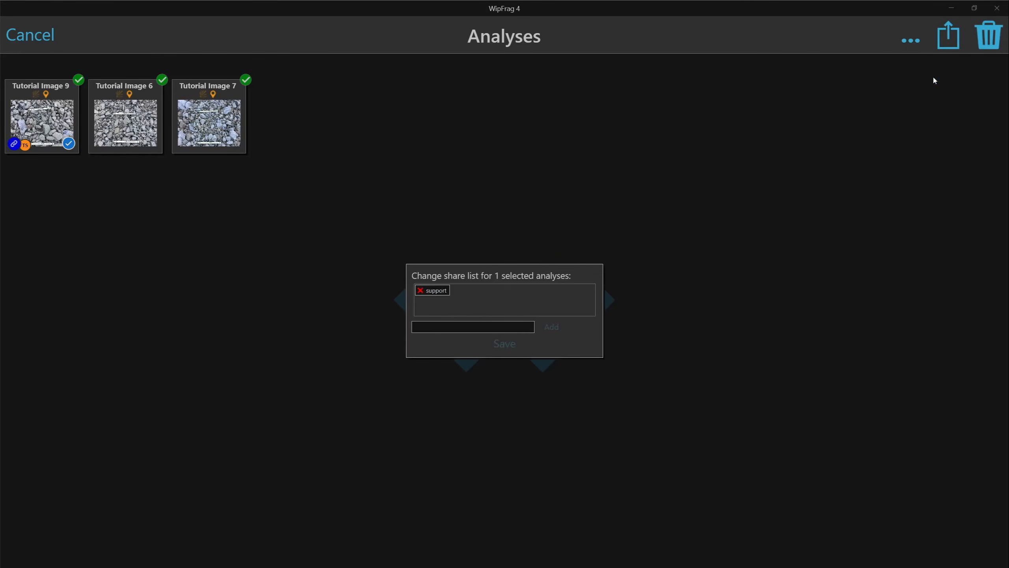
left_click(421, 291)
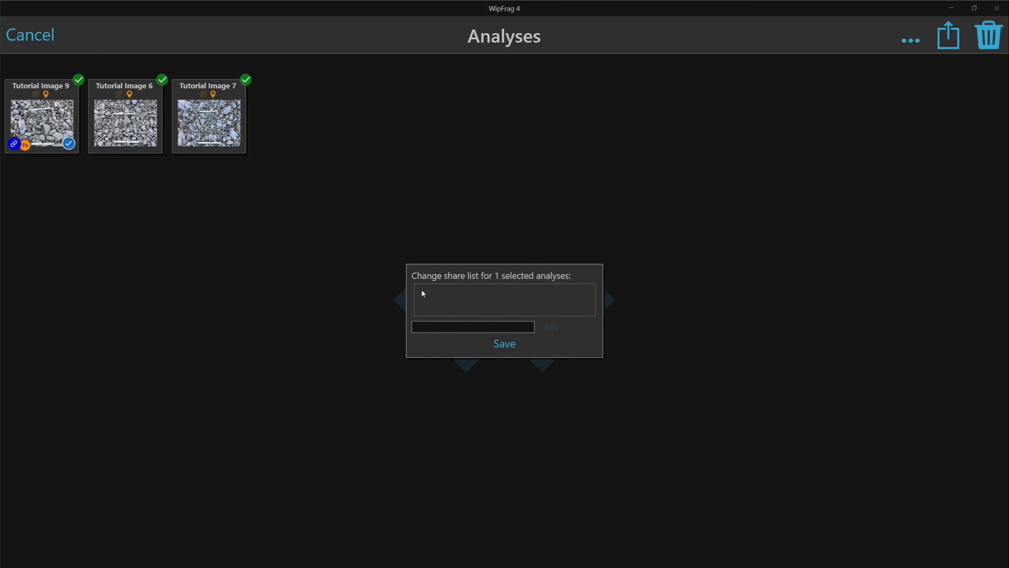
left_click(501, 344)
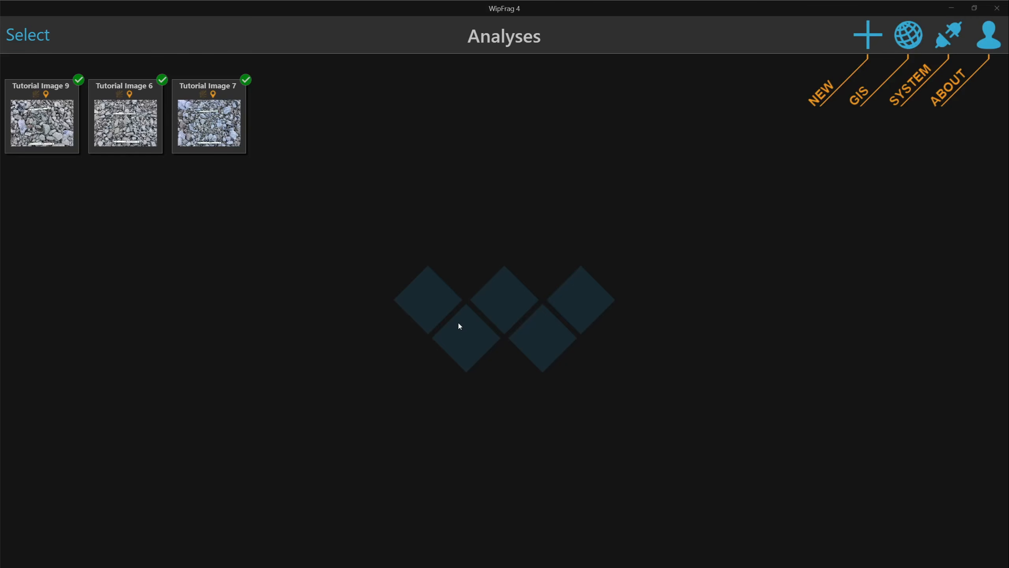
Add a new project group named Demo and move Tutorial Image 9 under it
left_click(866, 44)
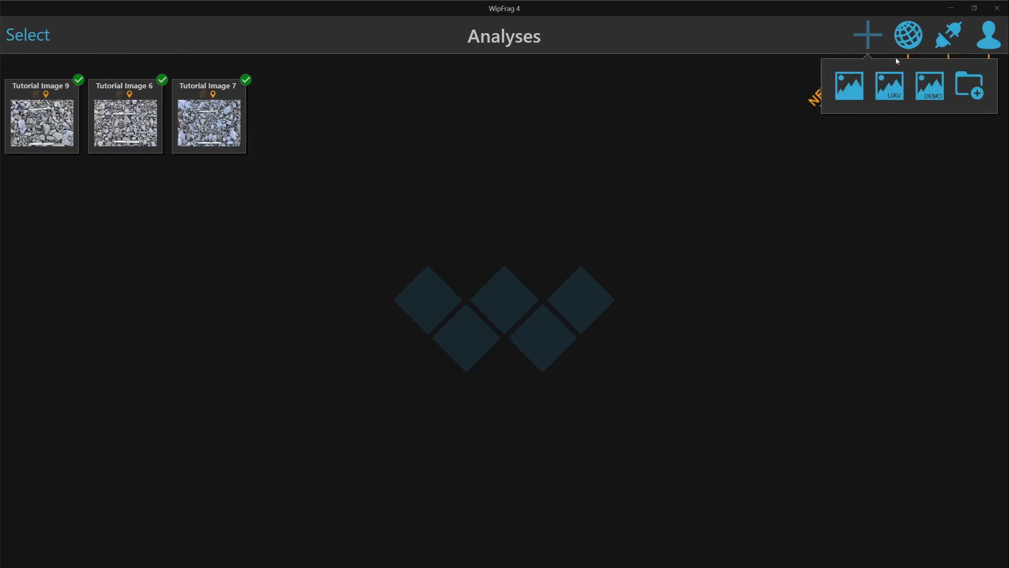
left_click(963, 90)
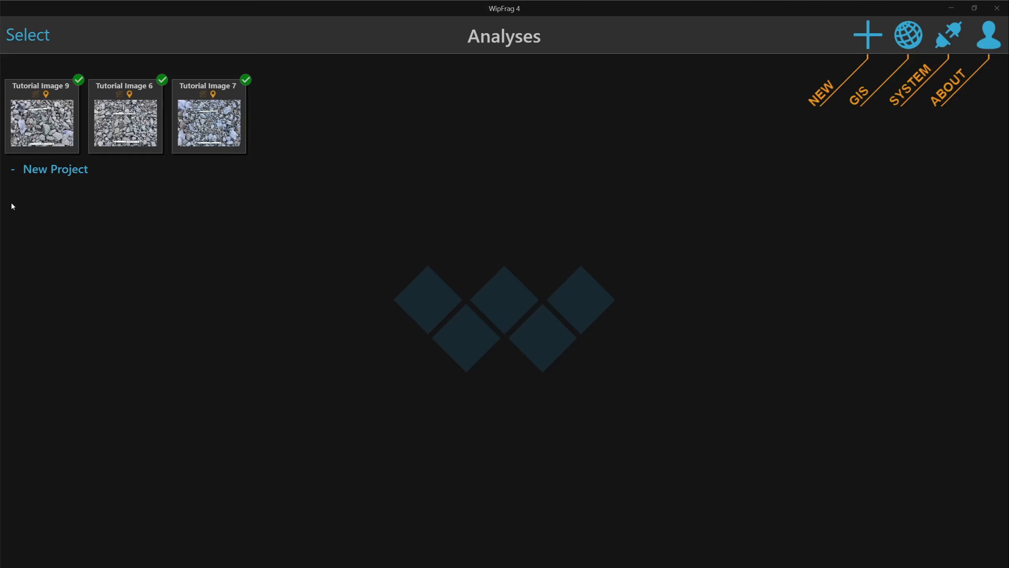
left_click(56, 170)
type("Demo")
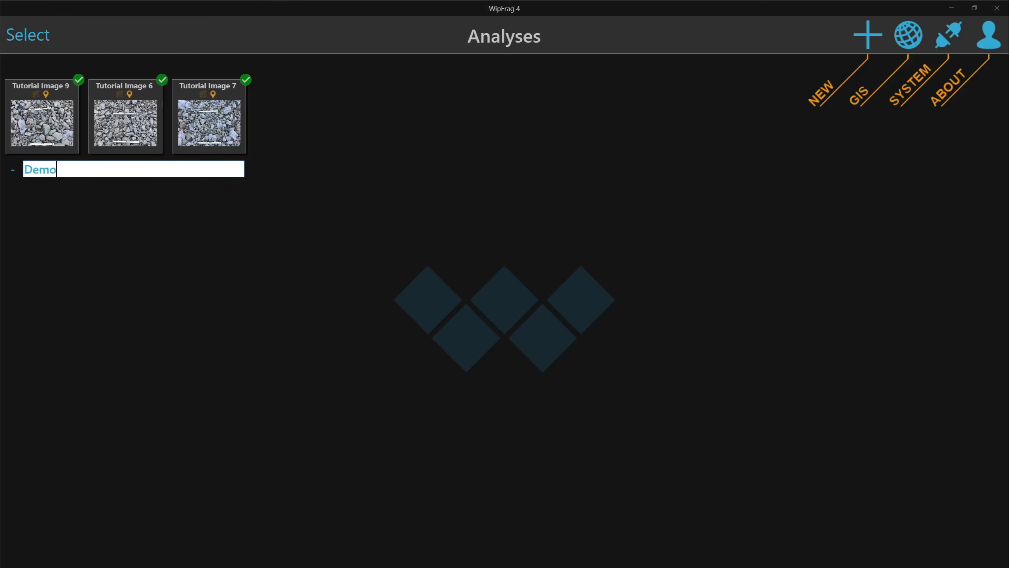
key("Return")
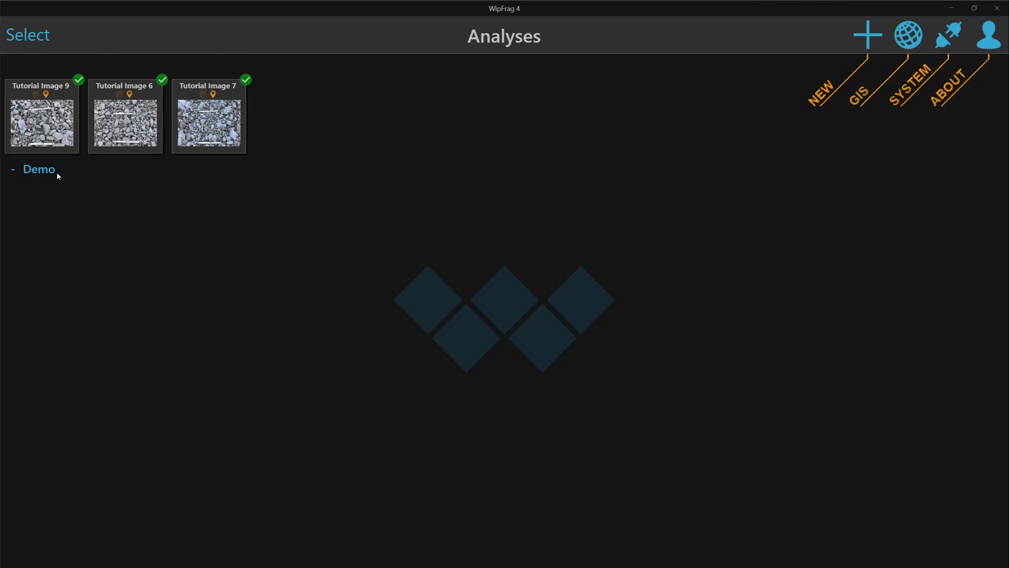
left_click_drag(34, 110, 50, 190)
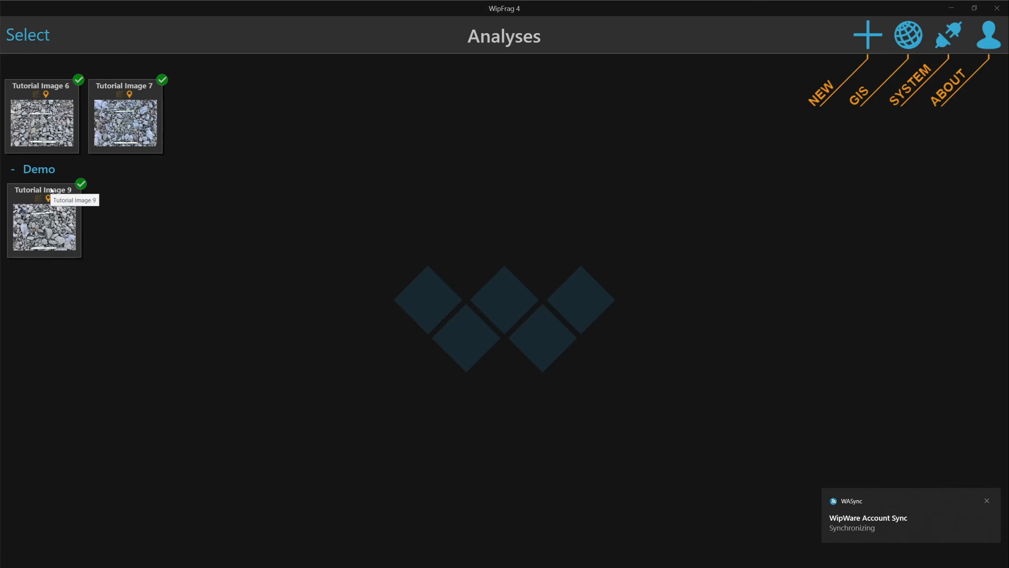
Move Tutorial Images 6 and 7 into Demo and view its merged graph (D50 127.17 mm, Off Spec)
left_click(28, 38)
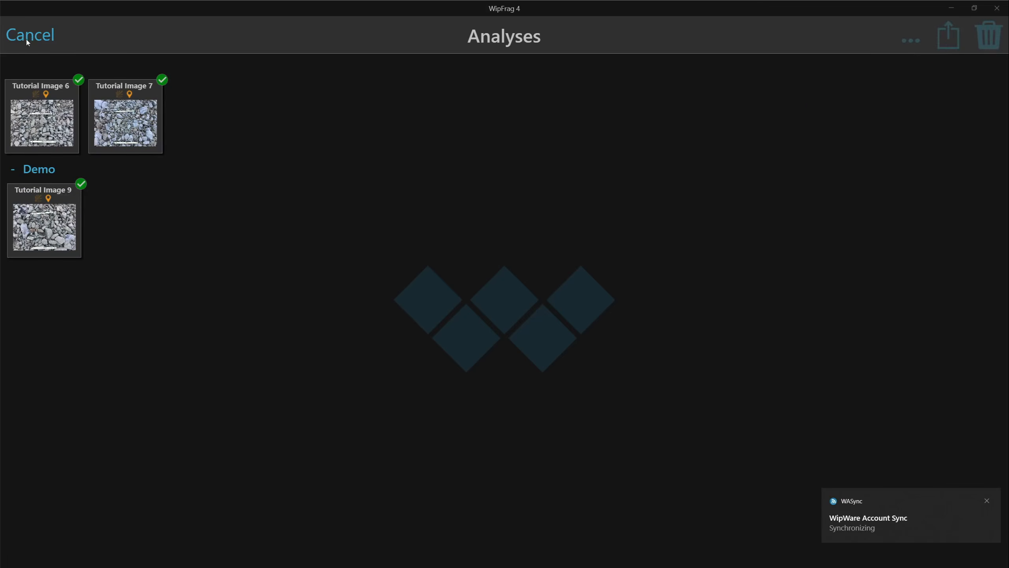
left_click(41, 106)
left_click(114, 111)
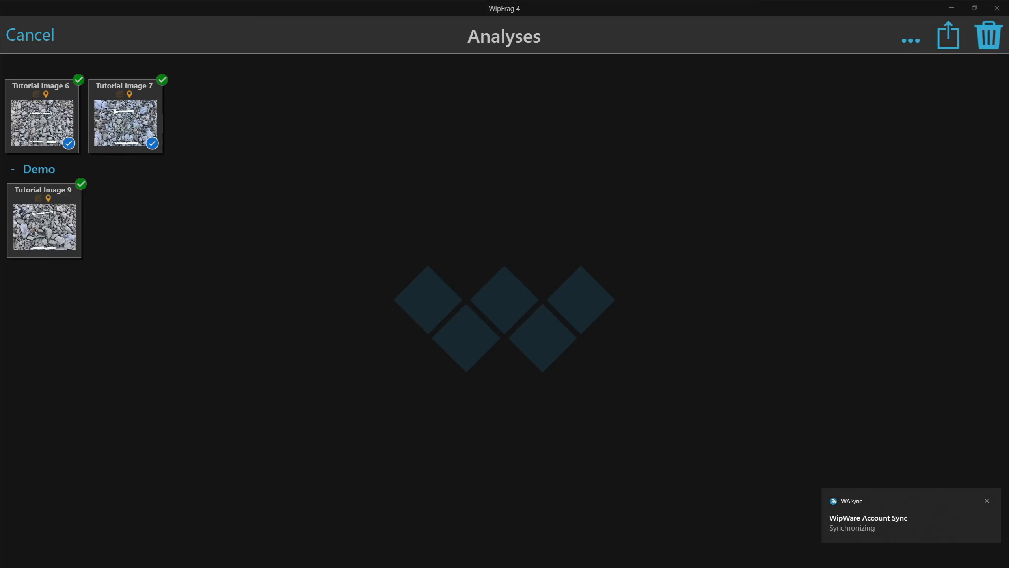
left_click_drag(48, 115, 117, 206)
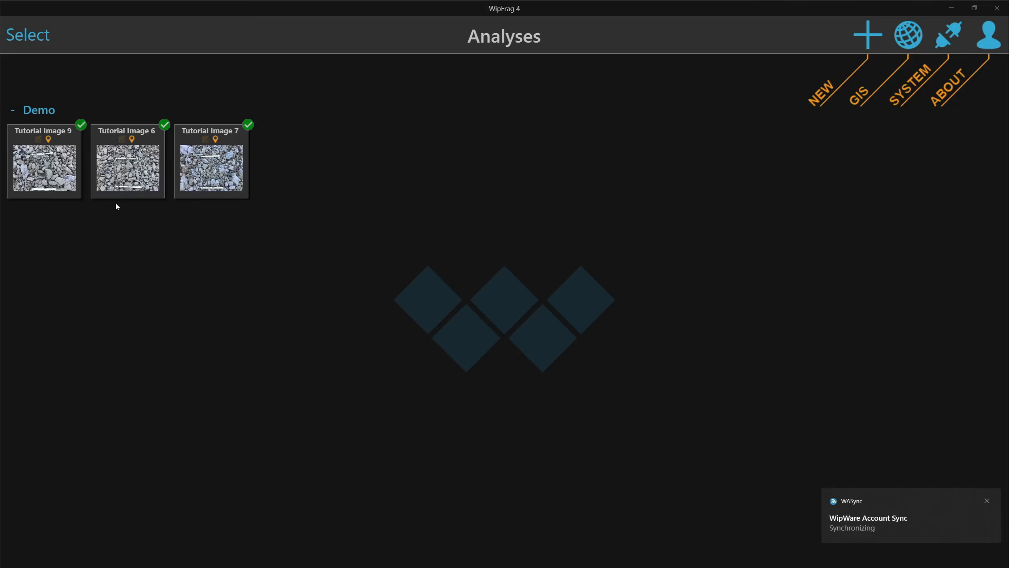
left_click(40, 111)
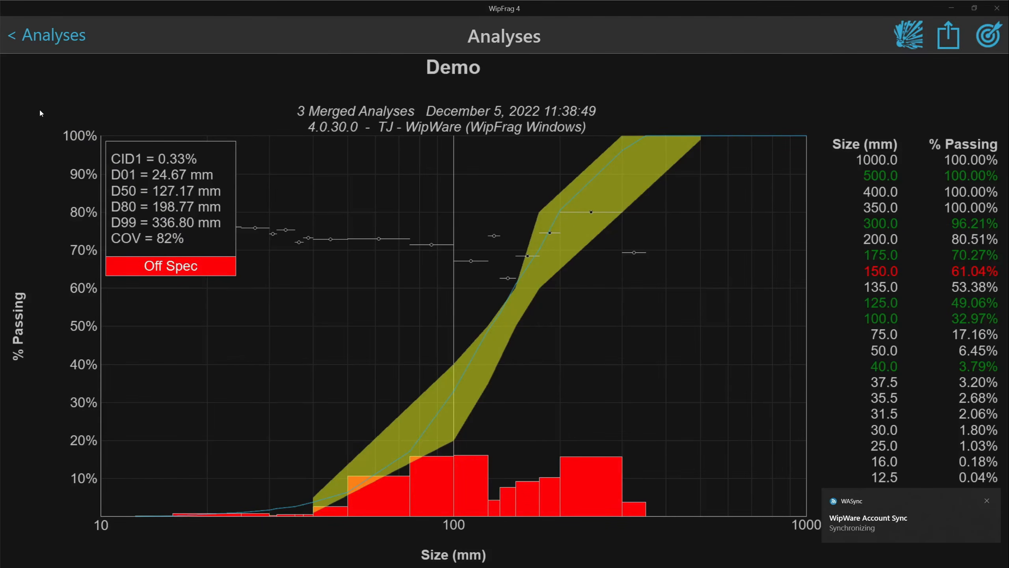